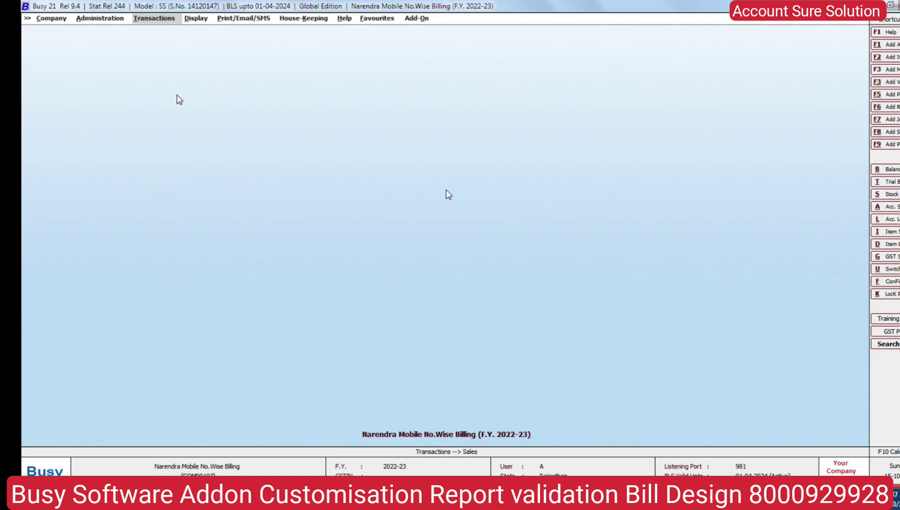
Step: Open GST series purchase voucher no. 1 dated 02-02-2023 for modification
{"action": "key", "text": "alt+t"}
{"action": "key", "text": "Down"}
{"action": "key", "text": "Return"}
{"action": "key", "text": "Down"}
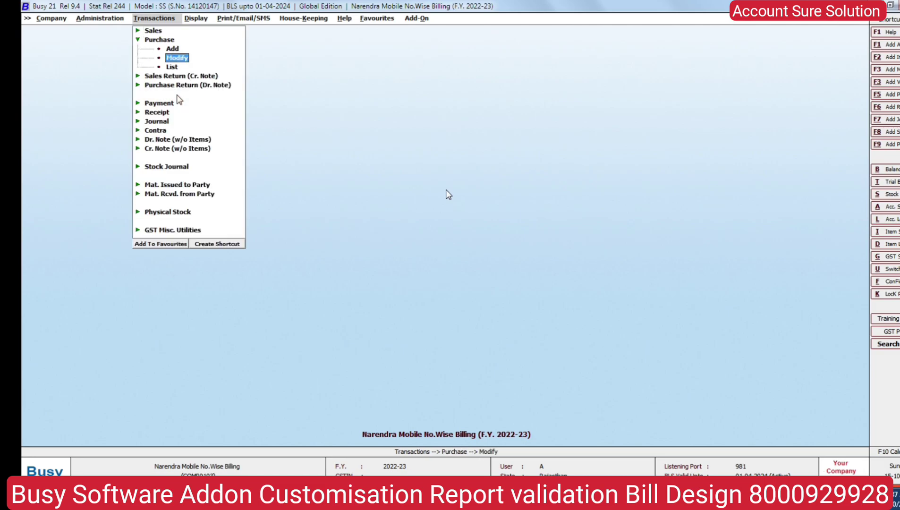
{"action": "key", "text": "Return"}
{"action": "key", "text": "Return"}
{"action": "key", "text": "Return"}
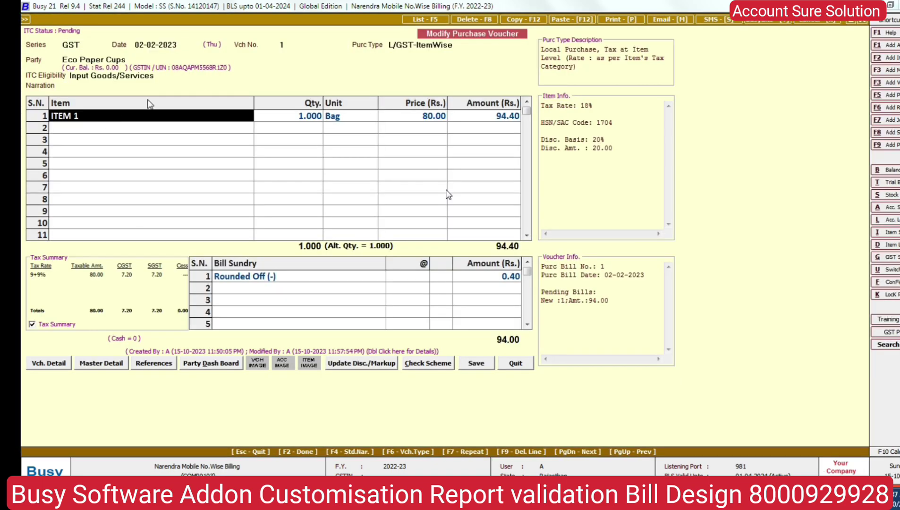
Step: Step through the ITEM 1 line of the purchase voucher, reviewing its price and discount details
{"action": "key", "text": "Return"}
{"action": "key", "text": "Return"}
{"action": "key", "text": "Return"}
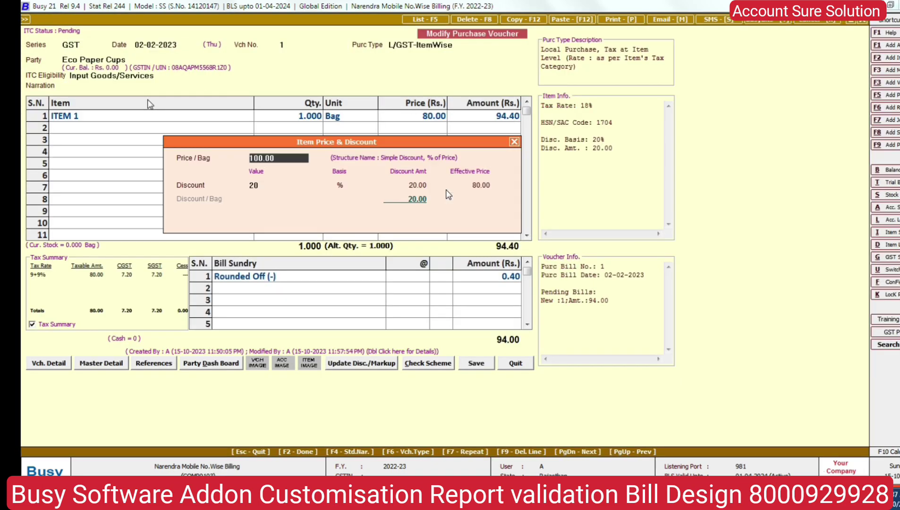
{"action": "key", "text": "Return"}
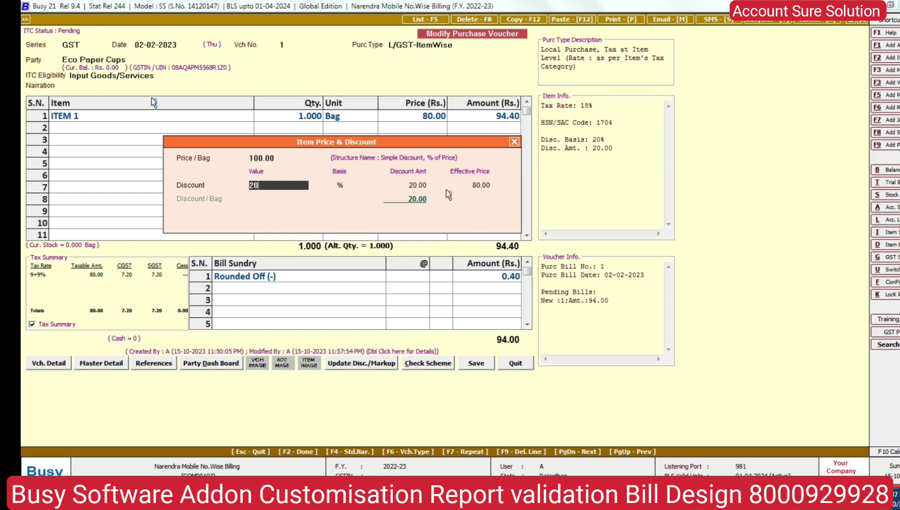
{"action": "key", "text": "Return"}
{"action": "key", "text": "Return"}
{"action": "key", "text": "Return"}
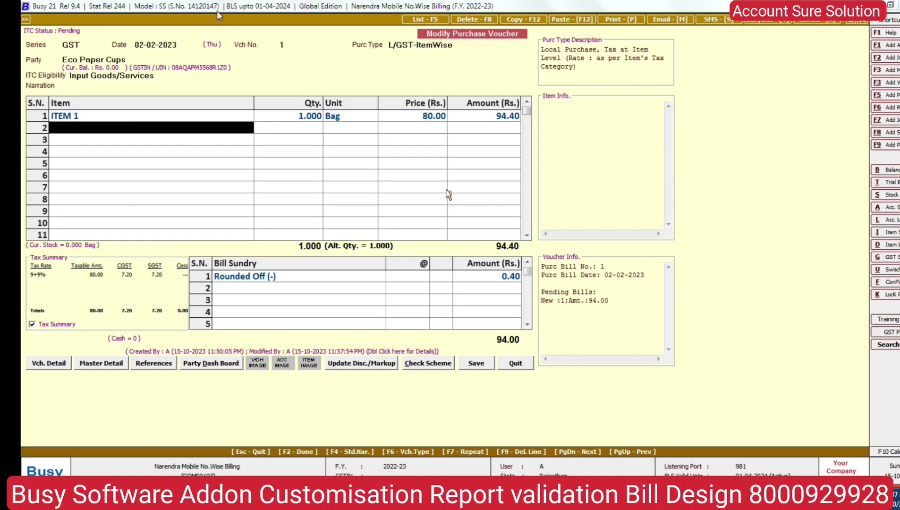
Step: Reopen the Item Price & Discount details of ITEM 1 and examine its discount value
{"action": "left_click", "coordinate": [143, 119]}
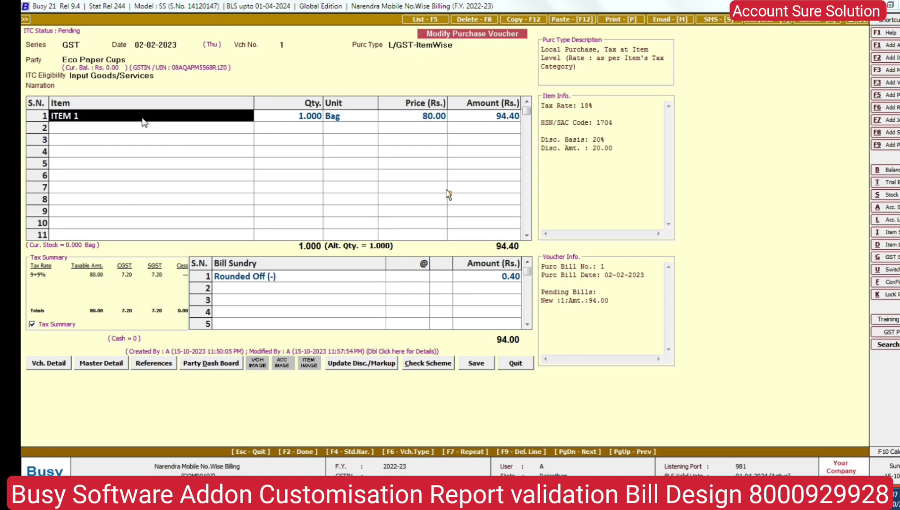
{"action": "key", "text": "Return"}
{"action": "key", "text": "Return"}
{"action": "key", "text": "Return"}
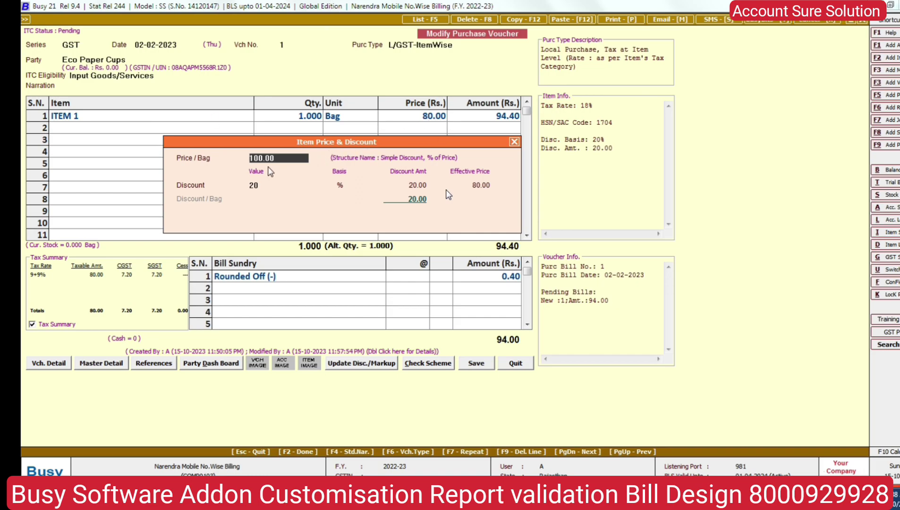
{"action": "left_click", "coordinate": [268, 187]}
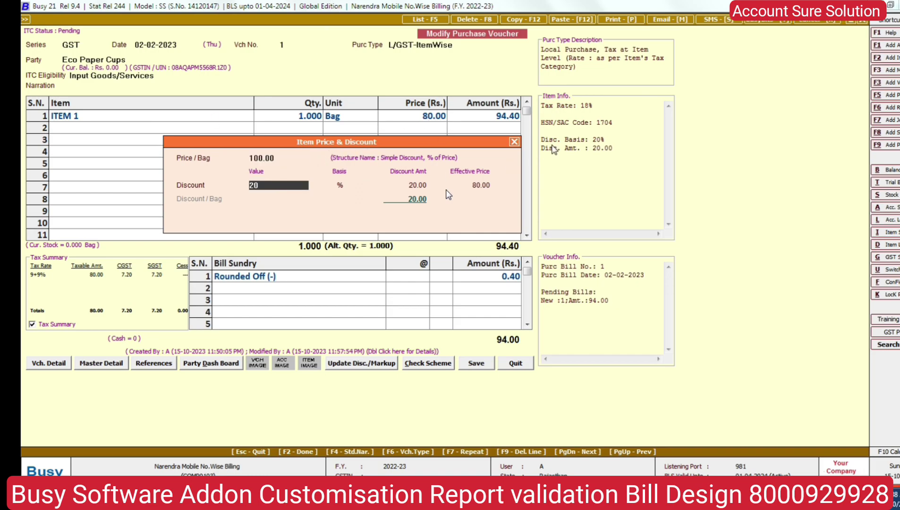
{"action": "key", "text": "Return"}
{"action": "key", "text": "Return"}
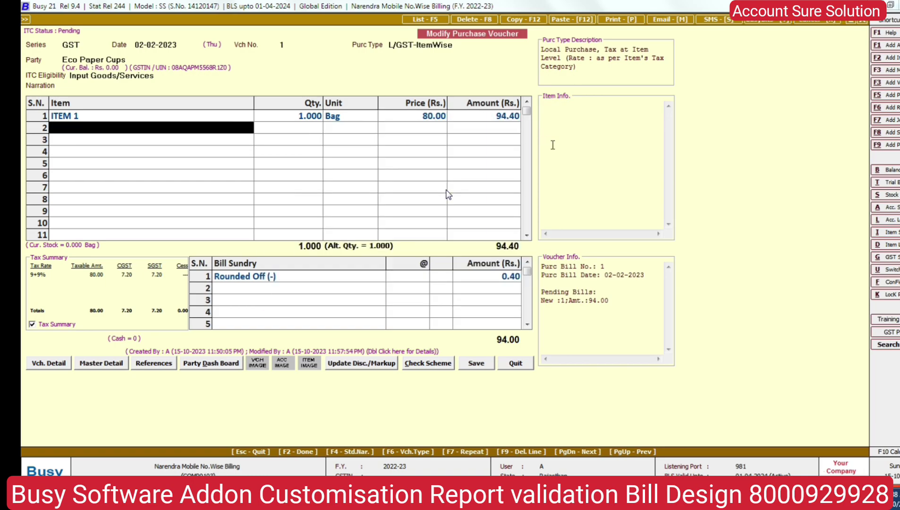
Step: Review the Calculate Item Sale Price from Purchase Price option in the Inventory features, save the configuration and return to the voucher
{"action": "left_click", "coordinate": [476, 363]}
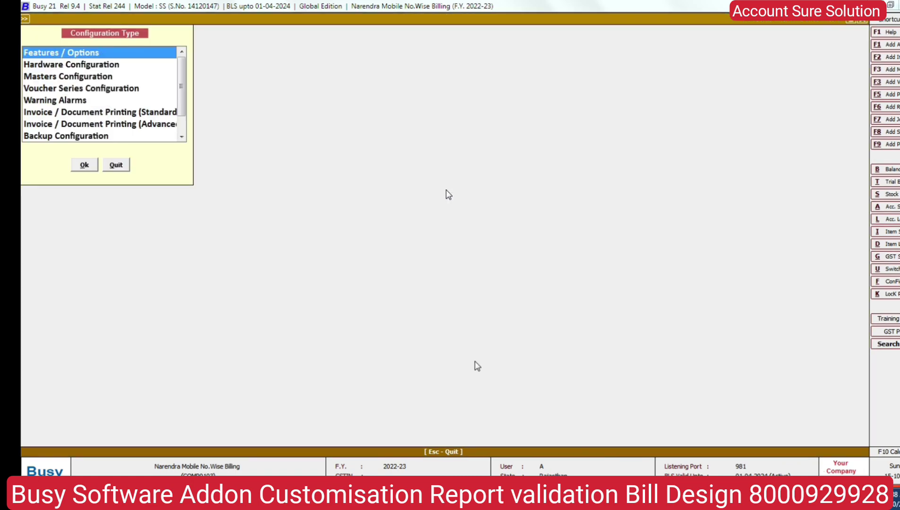
{"action": "double_click", "coordinate": [65, 57]}
{"action": "left_click", "coordinate": [79, 172]}
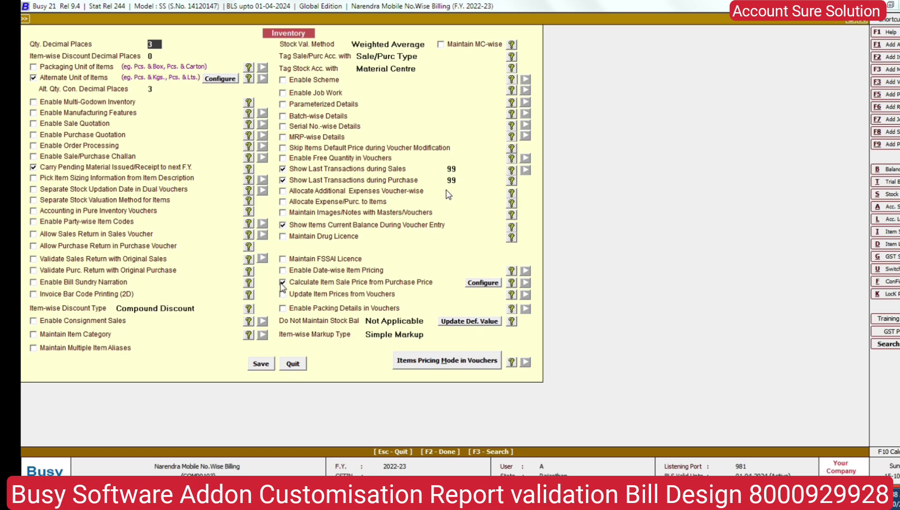
{"action": "left_click", "coordinate": [261, 363]}
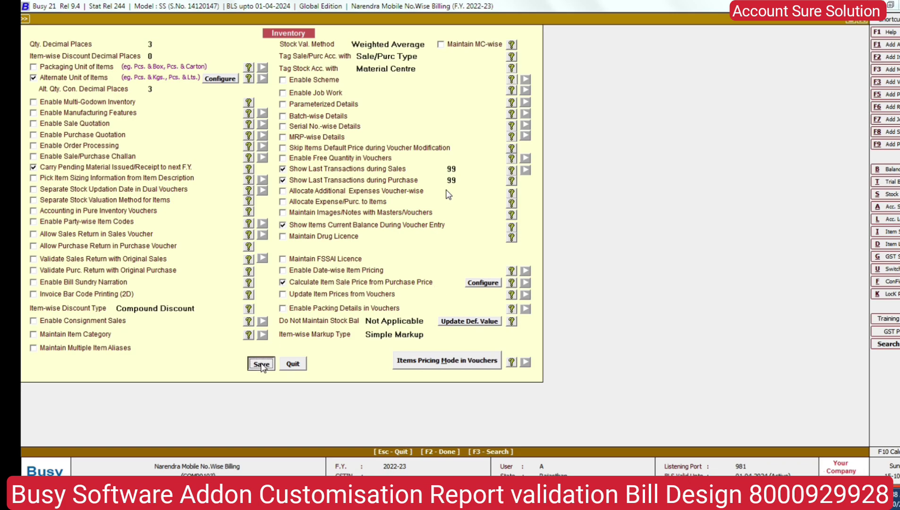
{"action": "key", "text": "Escape"}
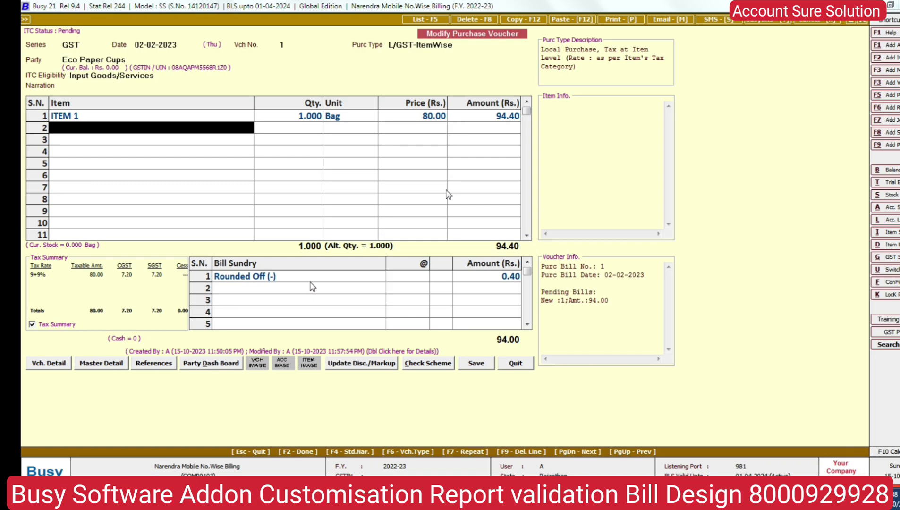
Step: Save the purchase voucher with its existing settlement and GST reporting details, and proceed to updating item sales prices
{"action": "left_click", "coordinate": [310, 282]}
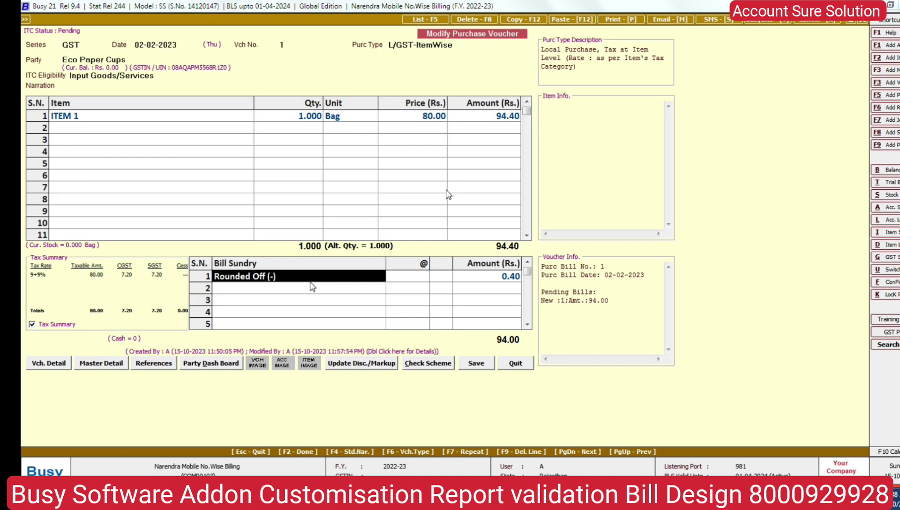
{"action": "key", "text": "F2"}
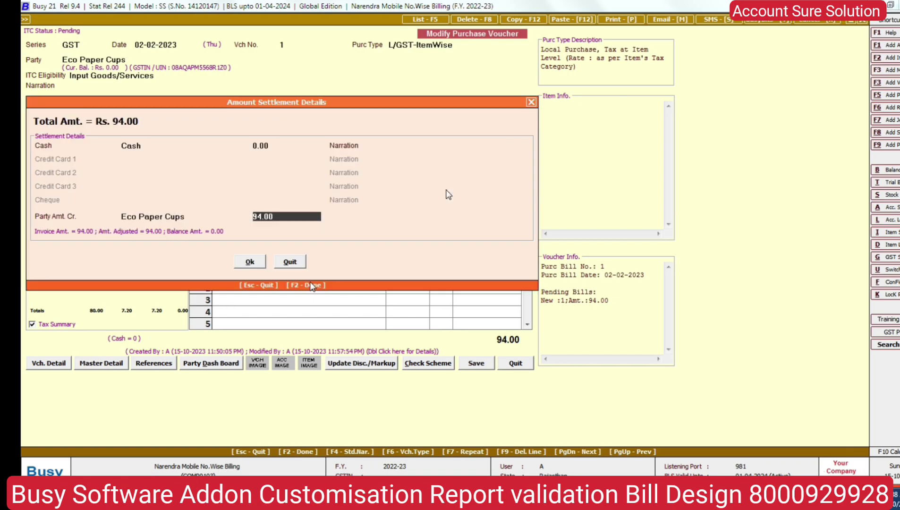
{"action": "key", "text": "F2"}
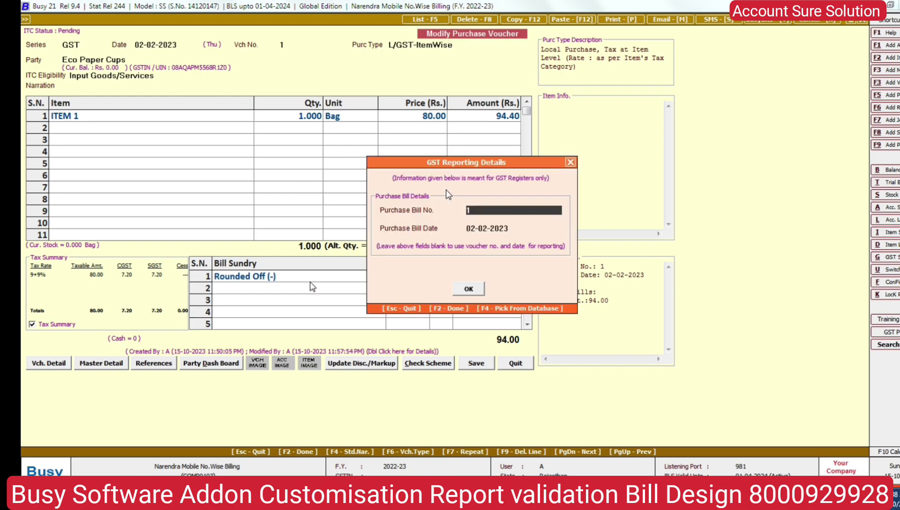
{"action": "key", "text": "F2"}
{"action": "key", "text": "F2"}
{"action": "key", "text": "F2"}
{"action": "key", "text": "Return"}
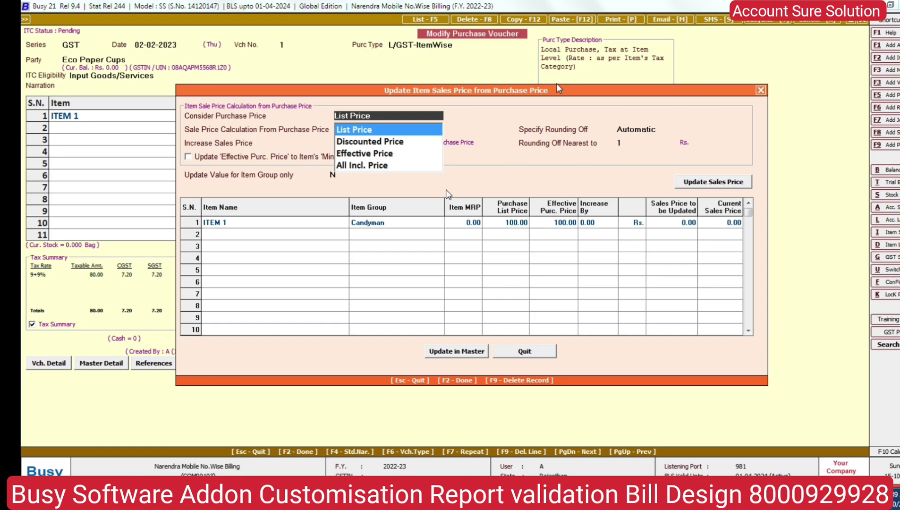
Step: Calculate ITEM 1's sales price from the List Price using Add Percentage with a 0.00 increase
{"action": "key", "text": "Return"}
{"action": "key", "text": "Return"}
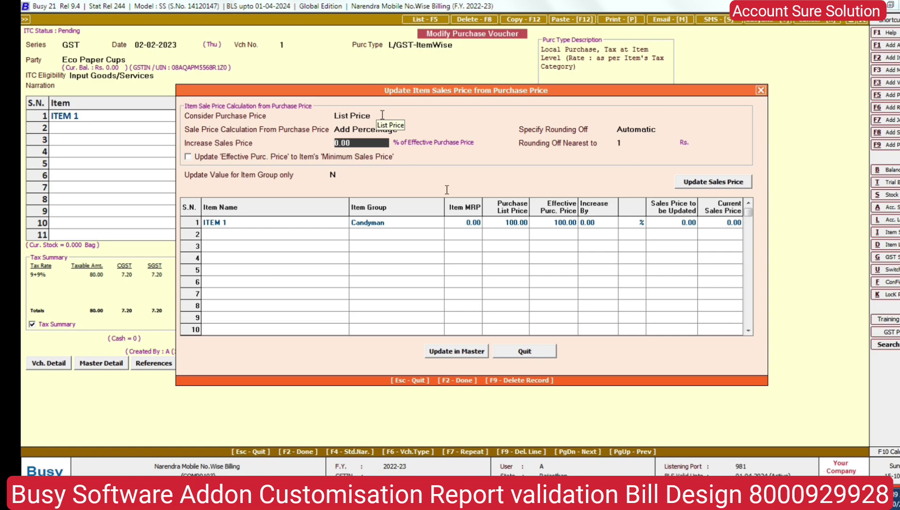
{"action": "left_click", "coordinate": [708, 185]}
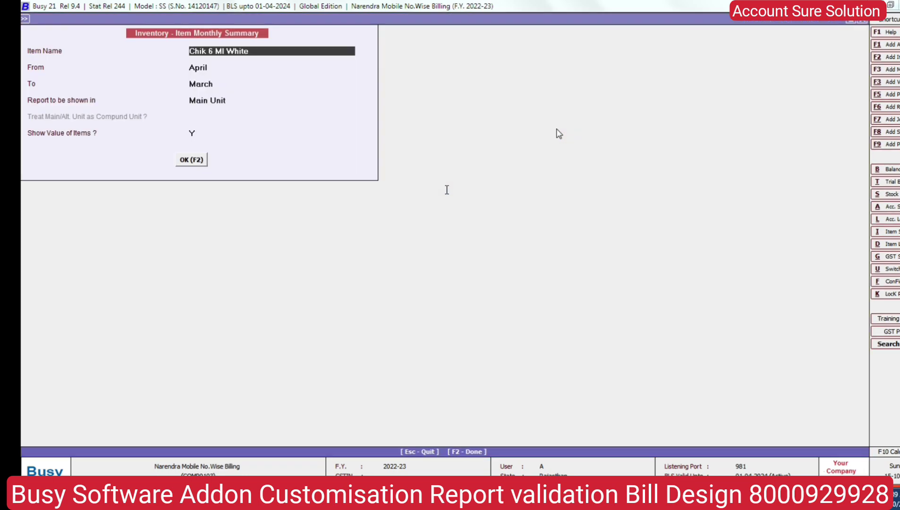
Step: Look up ITEM 1 and examine the sales price in its item master
{"action": "type", "text": "item"}
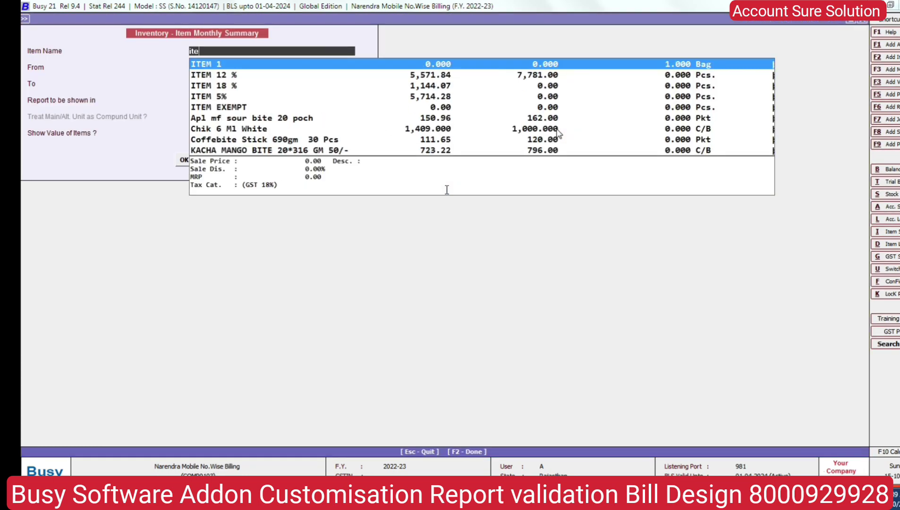
{"action": "key", "text": "Return"}
{"action": "key", "text": "Escape"}
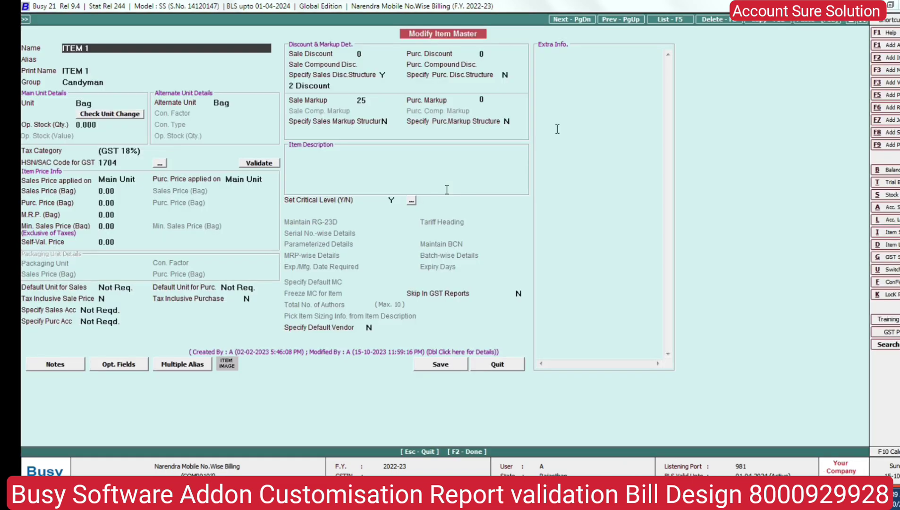
{"action": "left_click", "coordinate": [123, 191]}
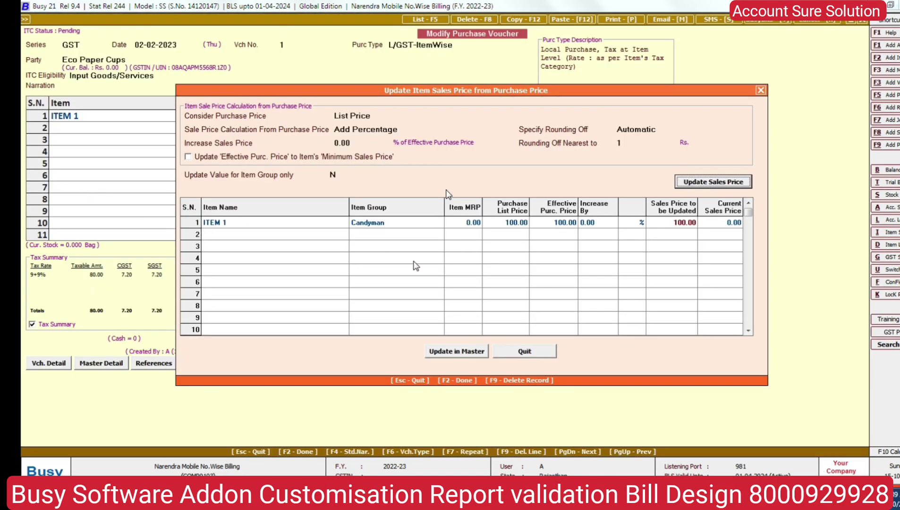
Step: Update the calculated sales price of 100.00 in ITEM 1's master and acknowledge the update
{"action": "left_click", "coordinate": [450, 352]}
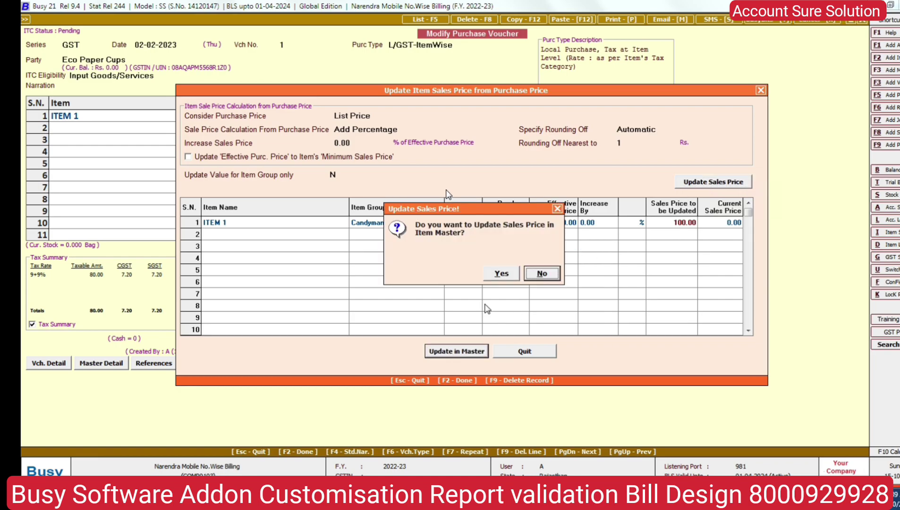
{"action": "left_click", "coordinate": [500, 275]}
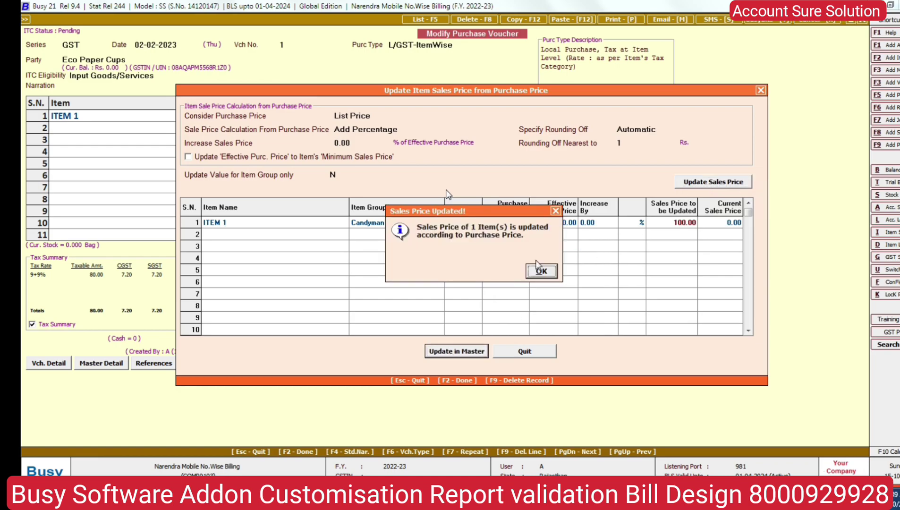
{"action": "left_click", "coordinate": [541, 270]}
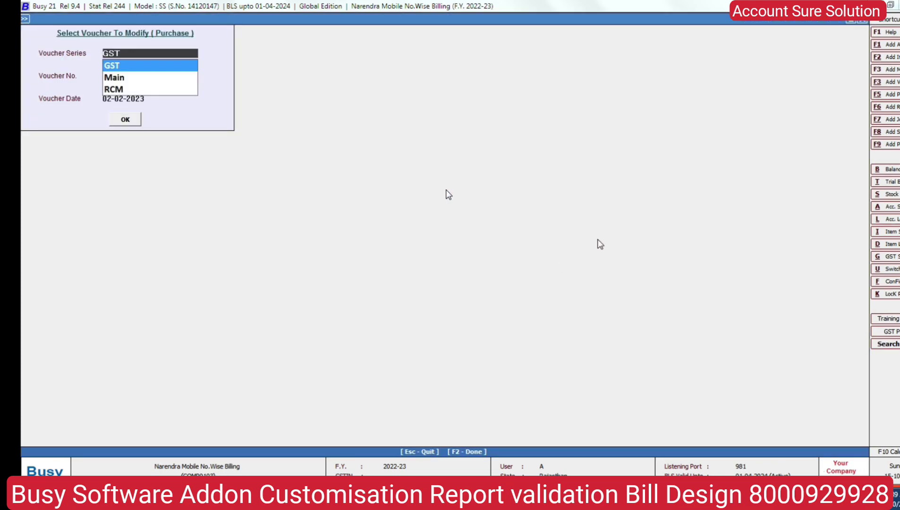
Step: Start a new GST sales voucher dated 03-03-2023 for the party Cash, accepting the default billing details
{"action": "key", "text": "Escape"}
{"action": "key", "text": "Up"}
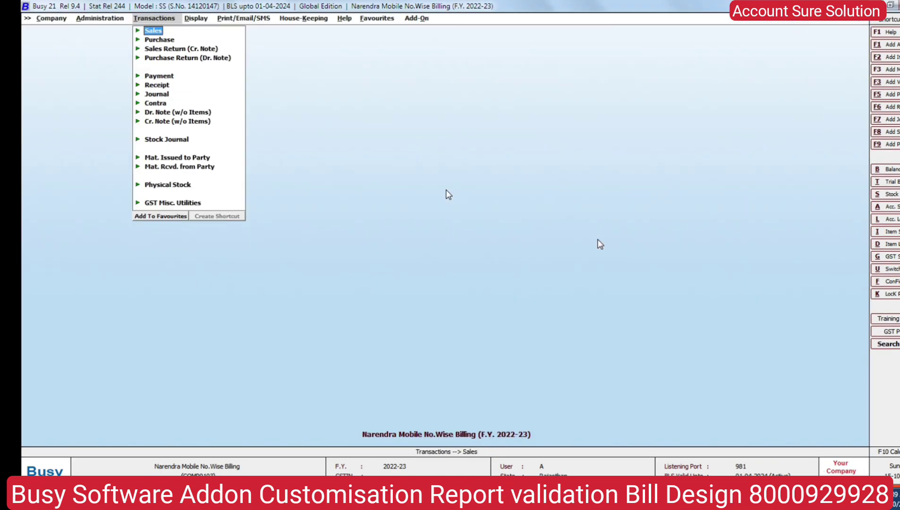
{"action": "key", "text": "Return"}
{"action": "key", "text": "Return"}
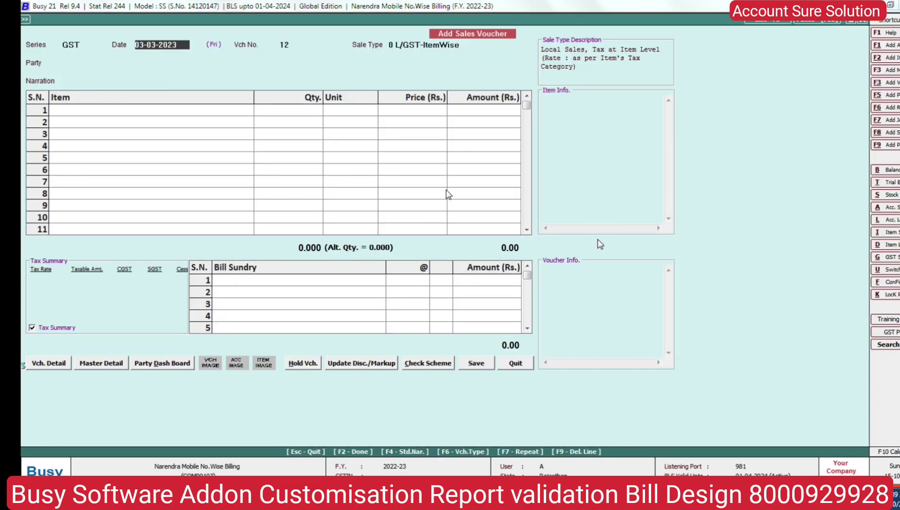
{"action": "key", "text": "Return"}
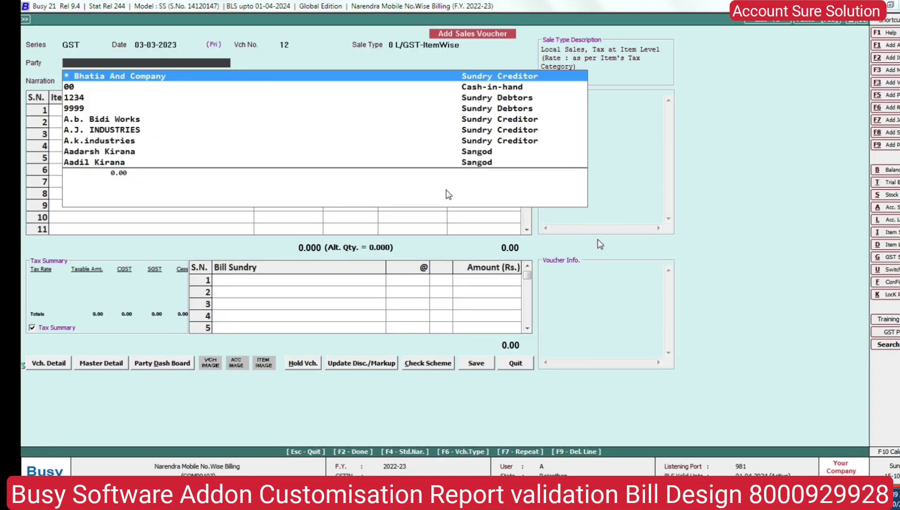
{"action": "type", "text": "cash"}
{"action": "key", "text": "Return"}
{"action": "key", "text": "Return"}
{"action": "key", "text": "Return"}
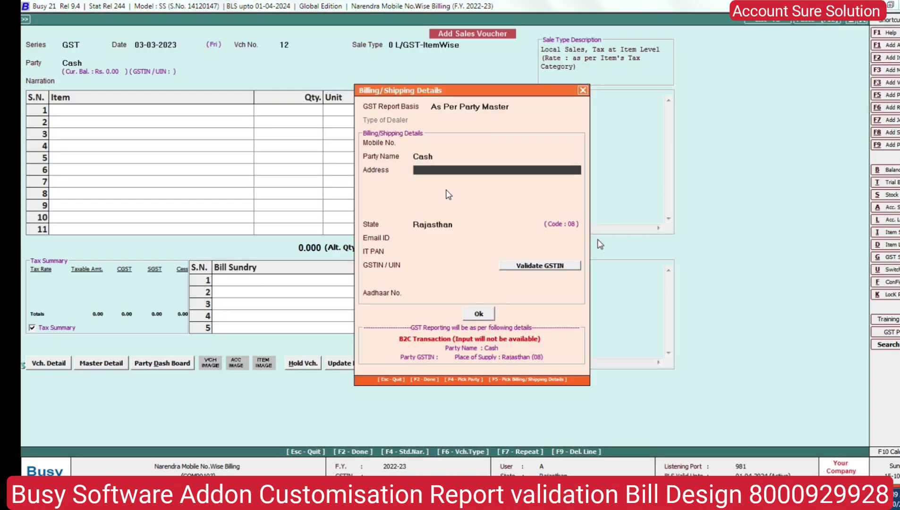
{"action": "key", "text": "F2"}
Step: Add 1 bag of ITEM 1 to the sales voucher at 100.00, leaving both discounts at 0
{"action": "key", "text": "Return"}
{"action": "type", "text": "ite"}
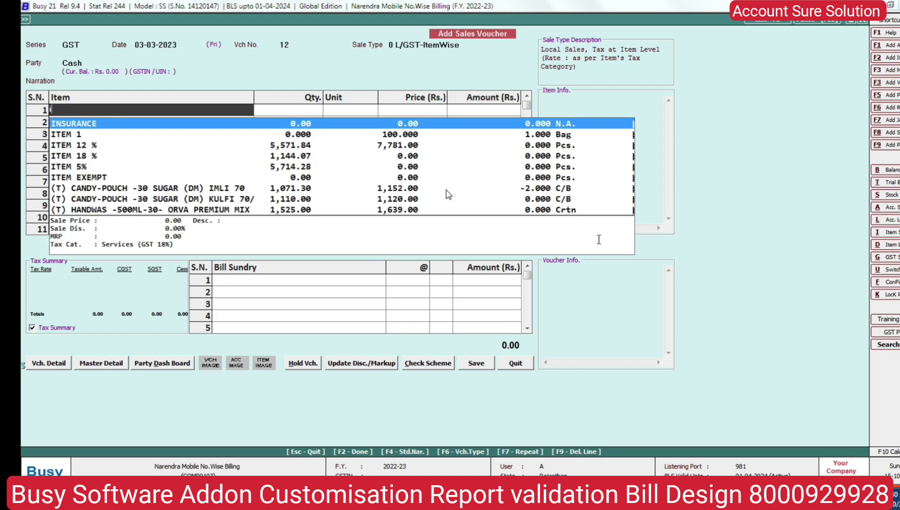
{"action": "key", "text": "Return"}
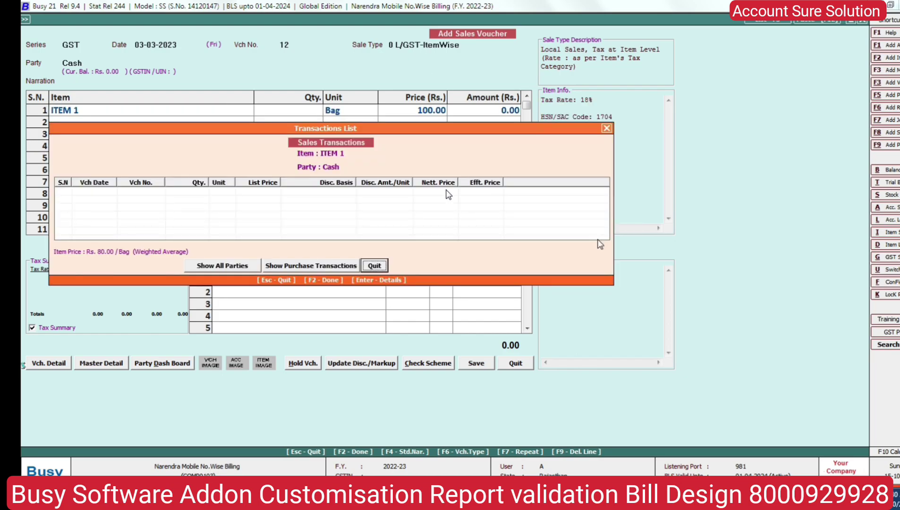
{"action": "key", "text": "Escape"}
{"action": "type", "text": "1"}
{"action": "key", "text": "Return"}
{"action": "key", "text": "Return"}
{"action": "key", "text": "Return"}
{"action": "key", "text": "Return"}
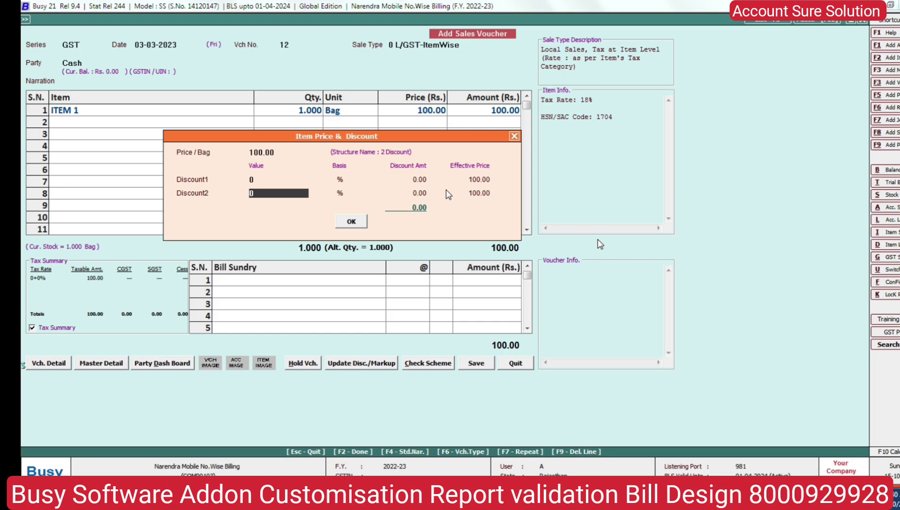
{"action": "key", "text": "Escape"}
{"action": "key", "text": "Escape"}
{"action": "key", "text": "Escape"}
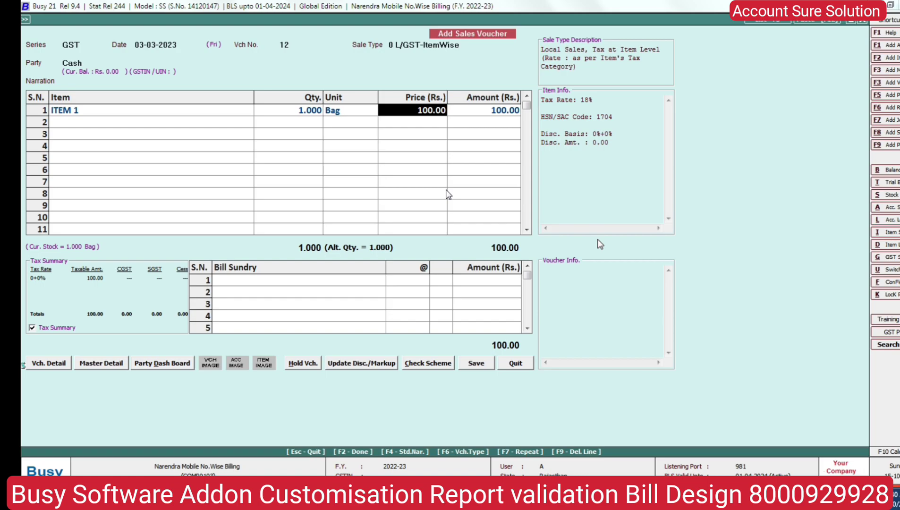
Step: Turn off Calculate Item Sale Price from Purchase Price in the Inventory features and save the configuration
{"action": "key", "text": "alt+f"}
{"action": "key", "text": "Down"}
{"action": "key", "text": "Up"}
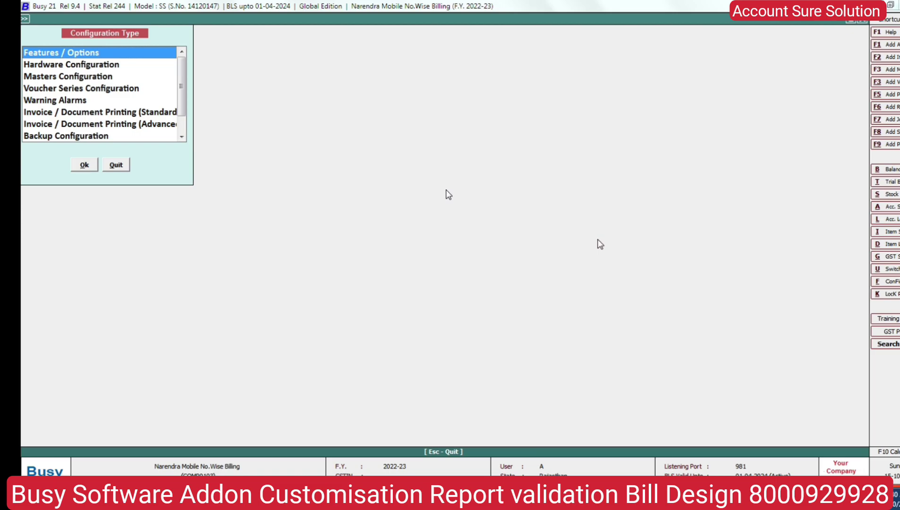
{"action": "key", "text": "Return"}
{"action": "key", "text": "Down"}
{"action": "key", "text": "Down"}
{"action": "key", "text": "Down"}
{"action": "key", "text": "Down"}
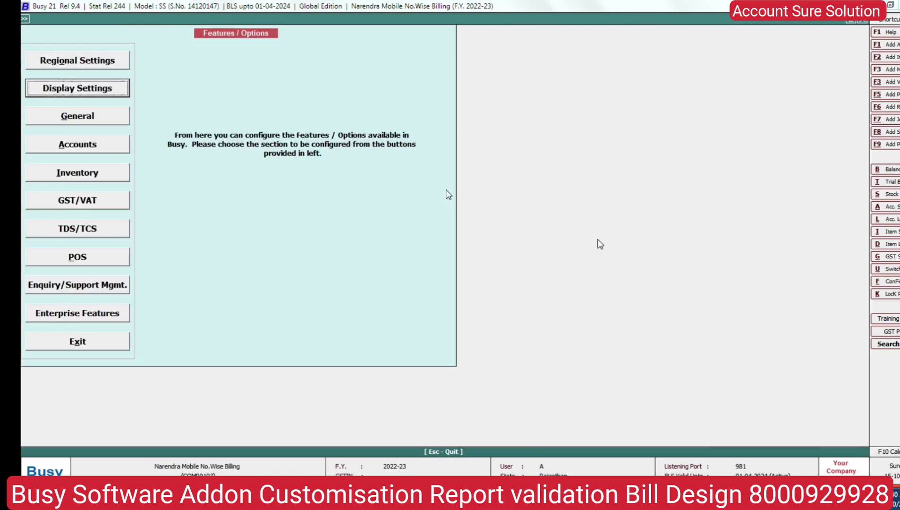
{"action": "key", "text": "Return"}
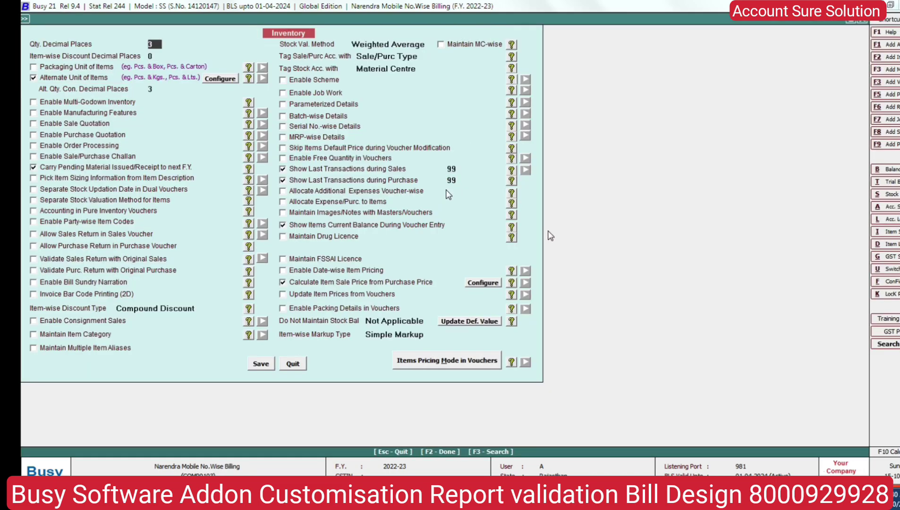
{"action": "left_click", "coordinate": [304, 282]}
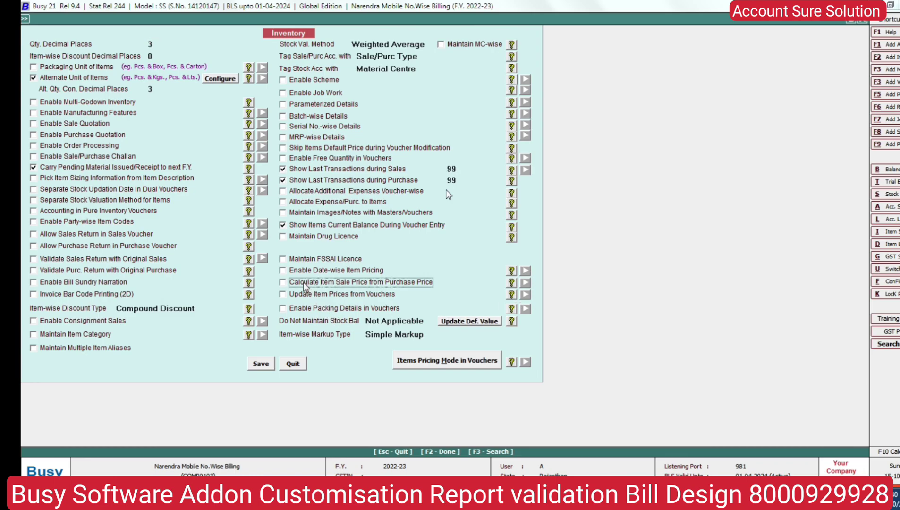
{"action": "left_click", "coordinate": [261, 363]}
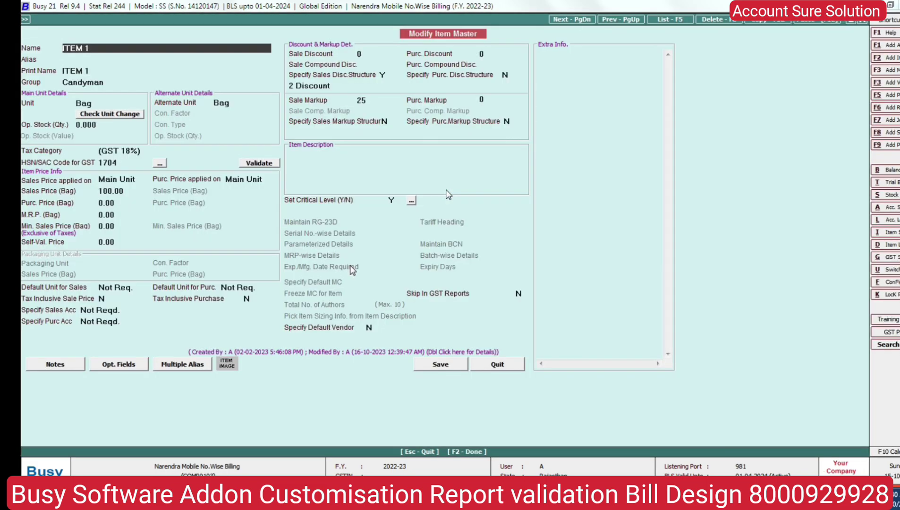
Step: Clear the sales price in ITEM 1's master, save the item, and return to the sales voucher
{"action": "left_click", "coordinate": [133, 191]}
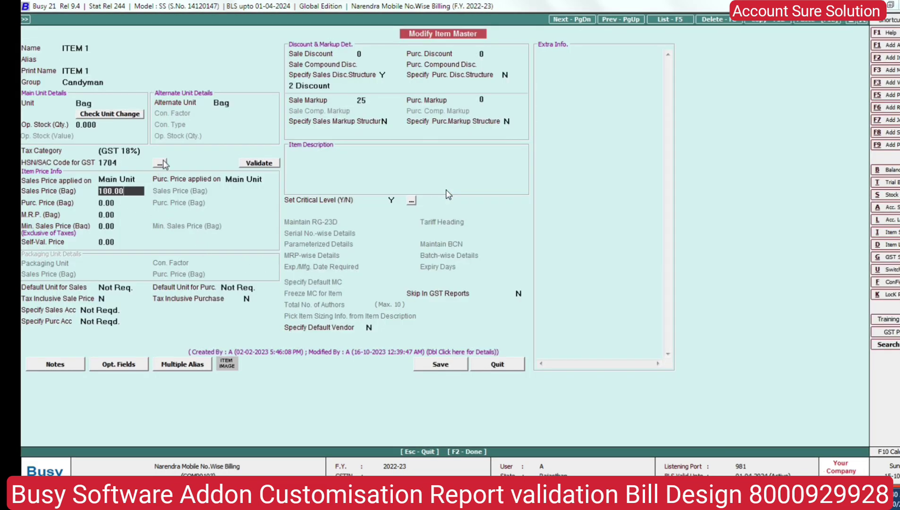
{"action": "key", "text": "BackSpace"}
{"action": "key", "text": "BackSpace"}
{"action": "key", "text": "BackSpace"}
{"action": "key", "text": "BackSpace"}
{"action": "key", "text": "BackSpace"}
{"action": "key", "text": "BackSpace"}
{"action": "key", "text": "Return"}
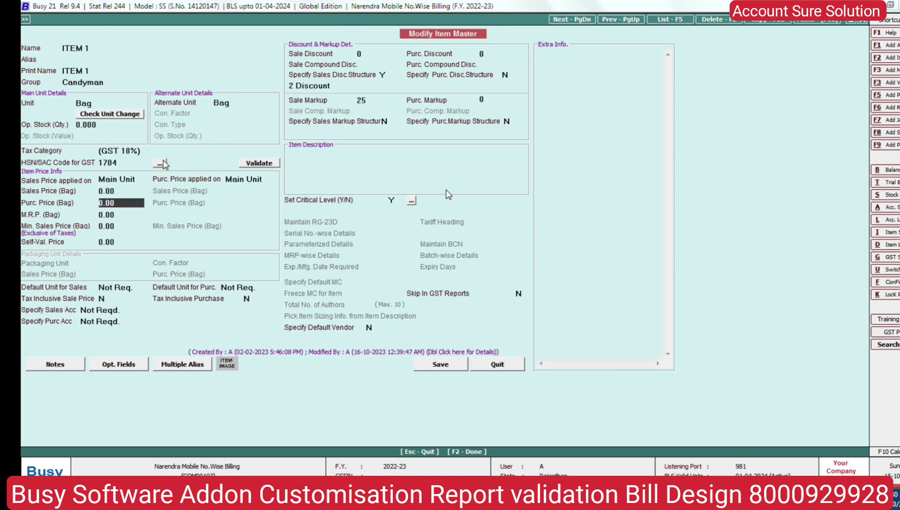
{"action": "key", "text": "F2"}
{"action": "key", "text": "Return"}
{"action": "key", "text": "Escape"}
{"action": "key", "text": "Escape"}
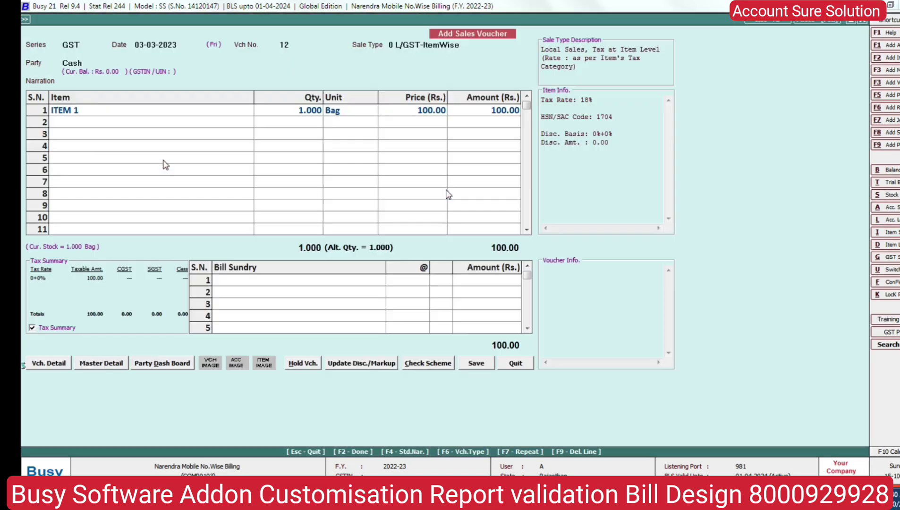
Step: Quit the sales voucher entry without saving it
{"action": "key", "text": "Escape"}
{"action": "key", "text": "Escape"}
{"action": "key", "text": "Left"}
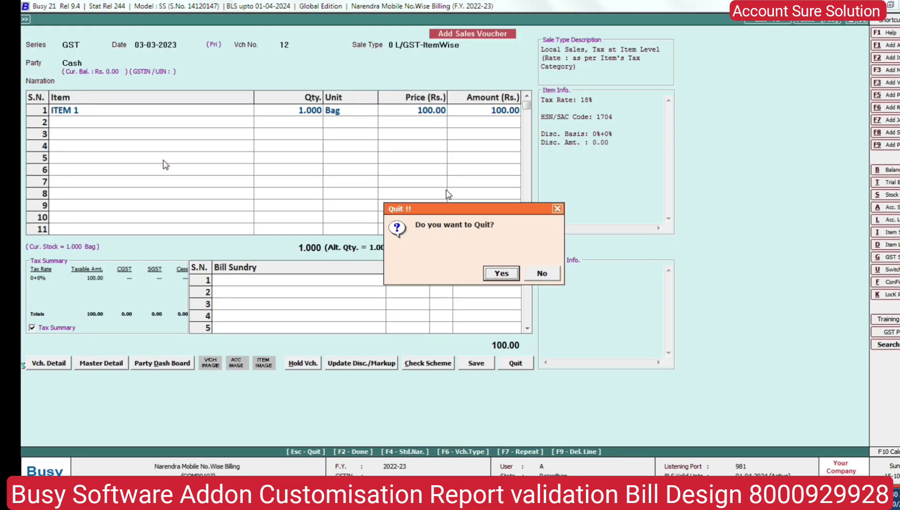
{"action": "key", "text": "Return"}
Step: Open GST purchase voucher 1 dated 02-02-2023 for modification and go to ITEM 1's price and discount details
{"action": "key", "text": "Down"}
{"action": "key", "text": "Down"}
{"action": "key", "text": "Down"}
{"action": "key", "text": "Return"}
{"action": "key", "text": "Down"}
{"action": "key", "text": "Down"}
{"action": "key", "text": "Return"}
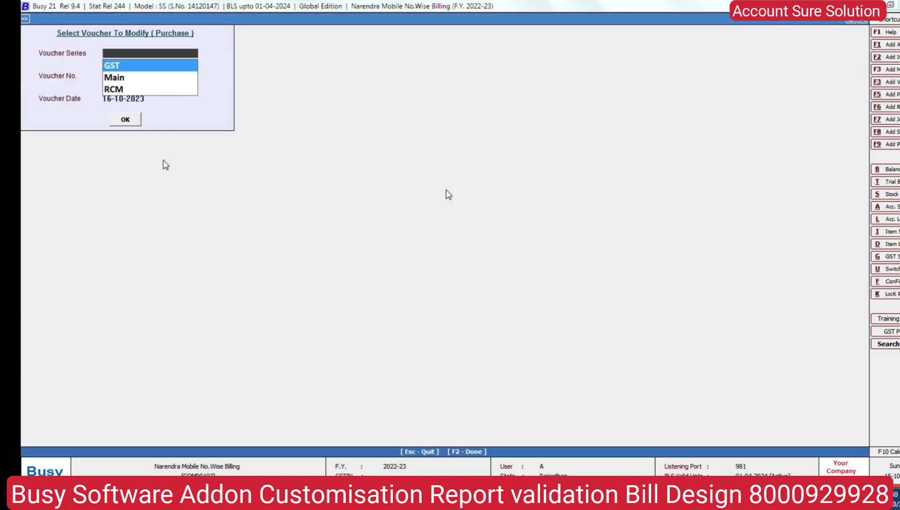
{"action": "key", "text": "Return"}
{"action": "key", "text": "Return"}
{"action": "key", "text": "Return"}
{"action": "key", "text": "Return"}
{"action": "key", "text": "Return"}
{"action": "key", "text": "Return"}
{"action": "key", "text": "Return"}
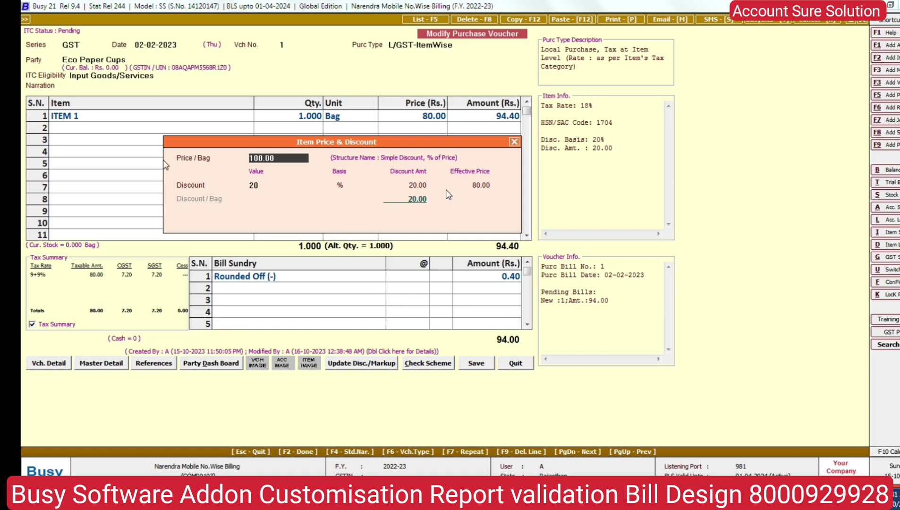
Step: Keep ITEM 1's purchase price at 100.00 with a 20% discount, save the purchase voucher again and leave voucher selection
{"action": "key", "text": "Return"}
{"action": "key", "text": "Return"}
{"action": "key", "text": "Return"}
{"action": "key", "text": "Return"}
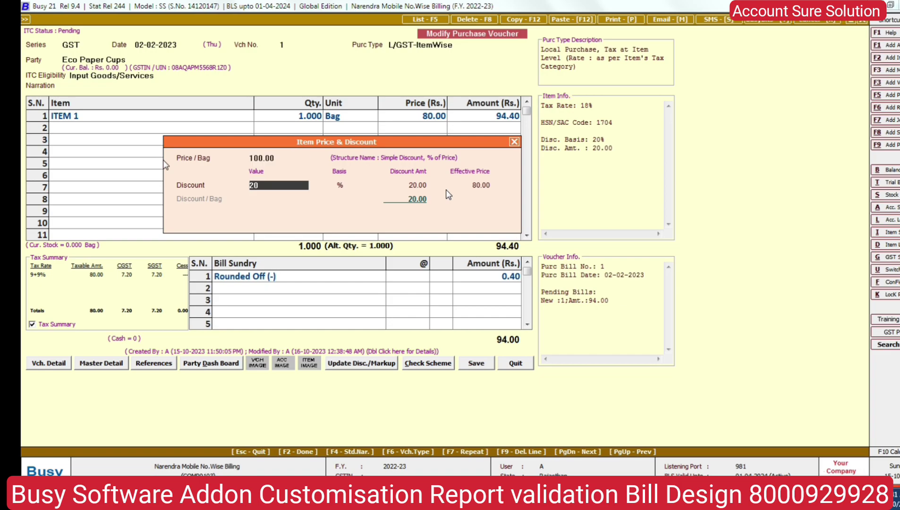
{"action": "key", "text": "Return"}
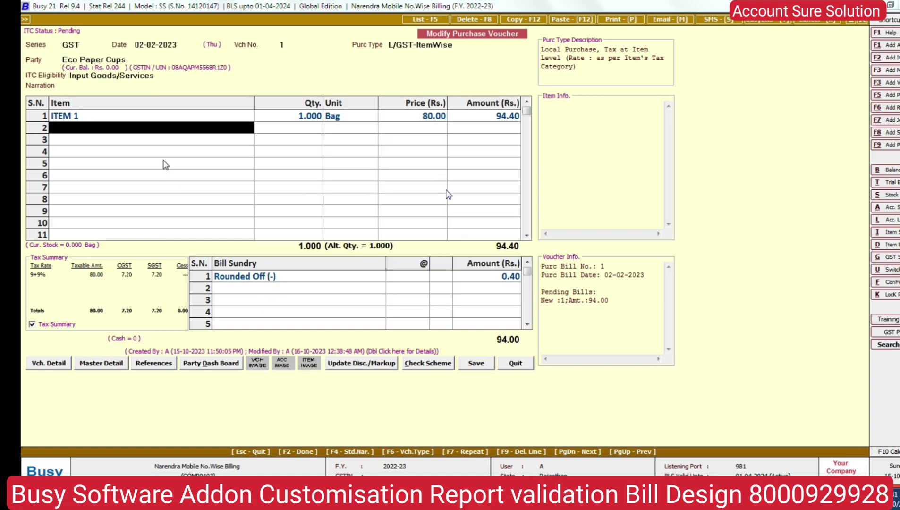
{"action": "key", "text": "Return"}
{"action": "key", "text": "Return"}
{"action": "key", "text": "Return"}
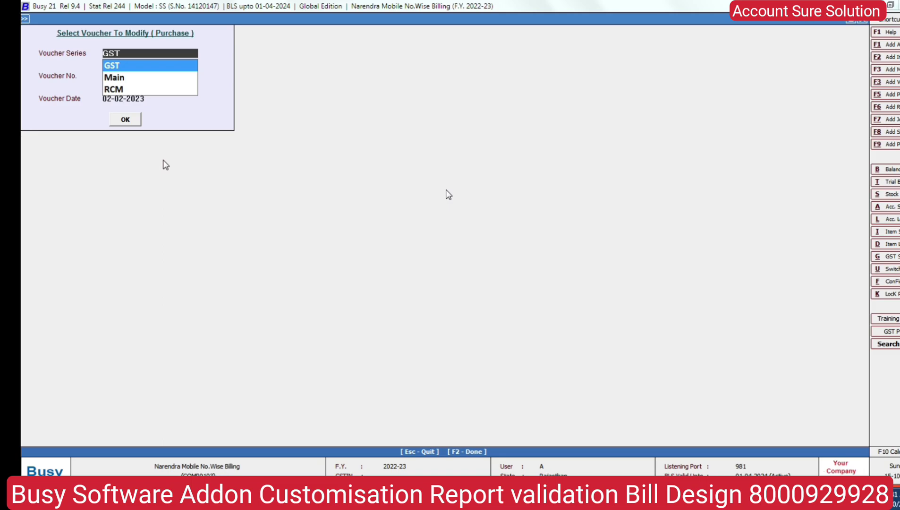
{"action": "key", "text": "Escape"}
{"action": "key", "text": "Up"}
{"action": "key", "text": "Up"}
{"action": "key", "text": "Up"}
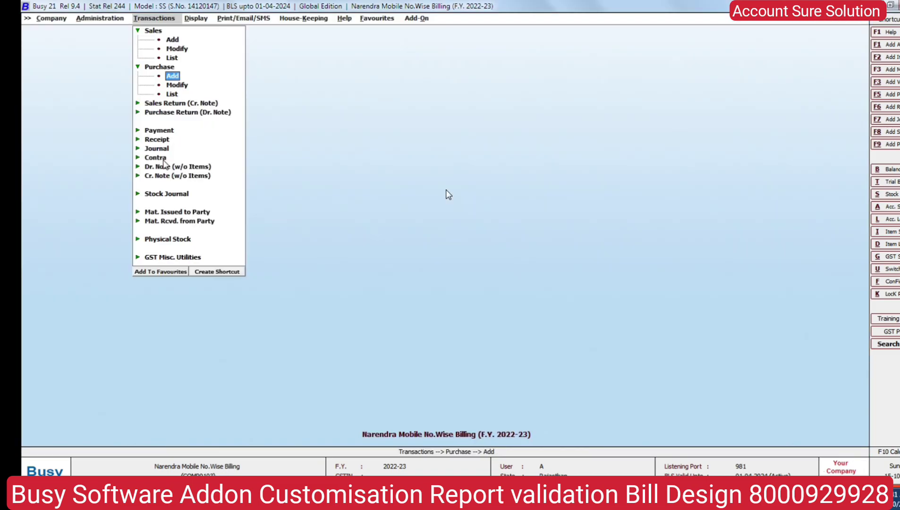
{"action": "key", "text": "Return"}
{"action": "key", "text": "Right"}
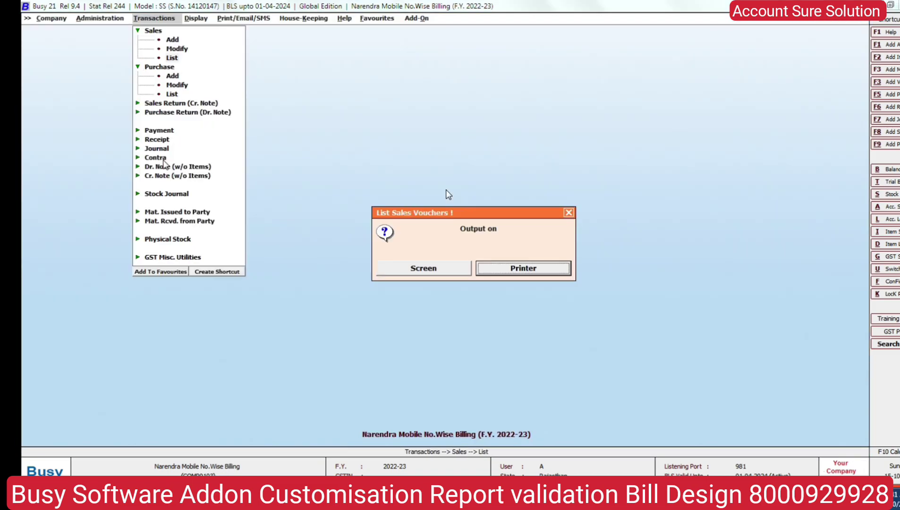
{"action": "key", "text": "Escape"}
{"action": "key", "text": "Up"}
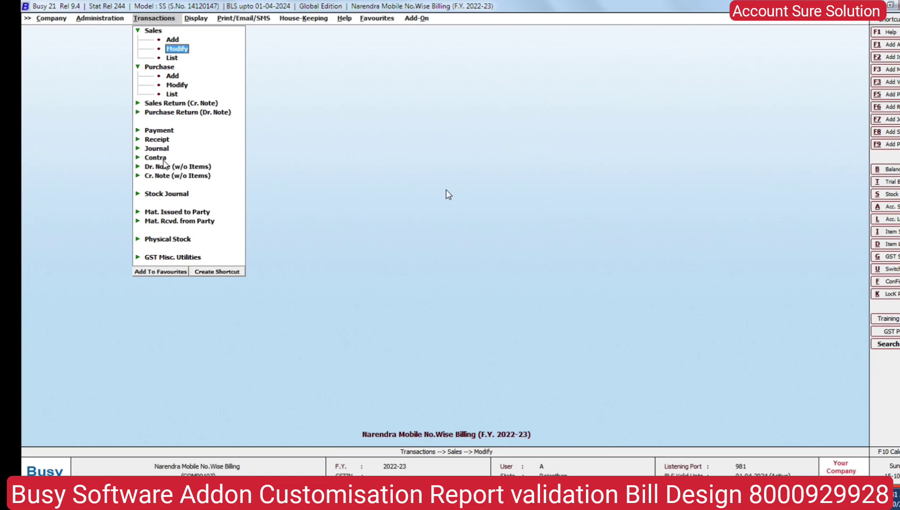
Step: Set the Item-wise Markup Type to Simple Markup in the Inventory features and save the configuration
{"action": "left_click", "coordinate": [93, 21]}
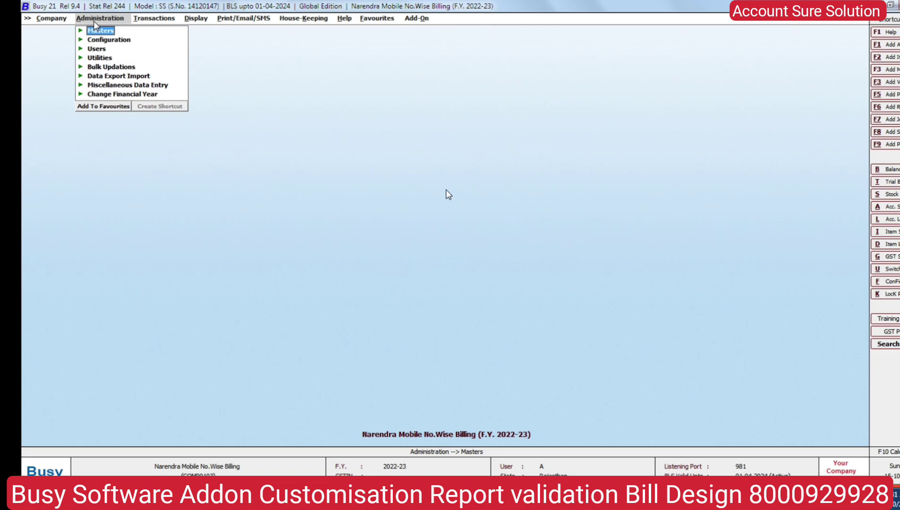
{"action": "left_click", "coordinate": [110, 40]}
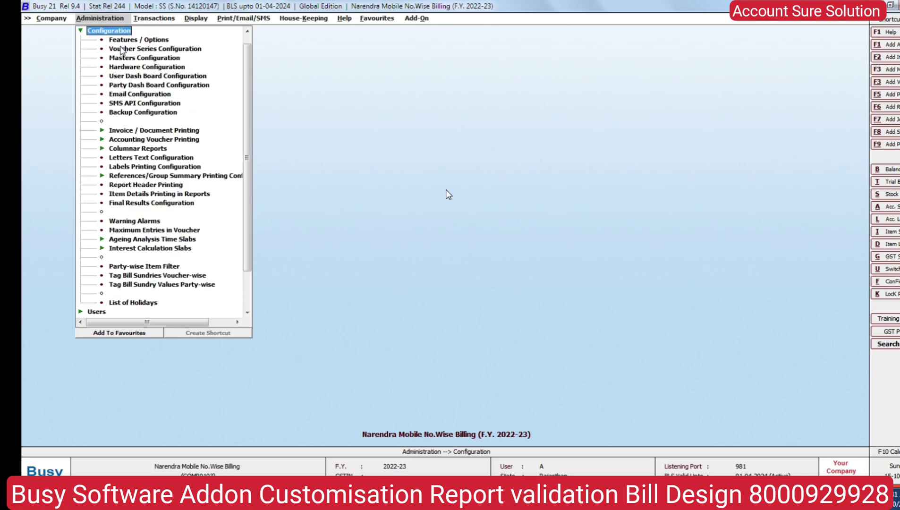
{"action": "double_click", "coordinate": [137, 40]}
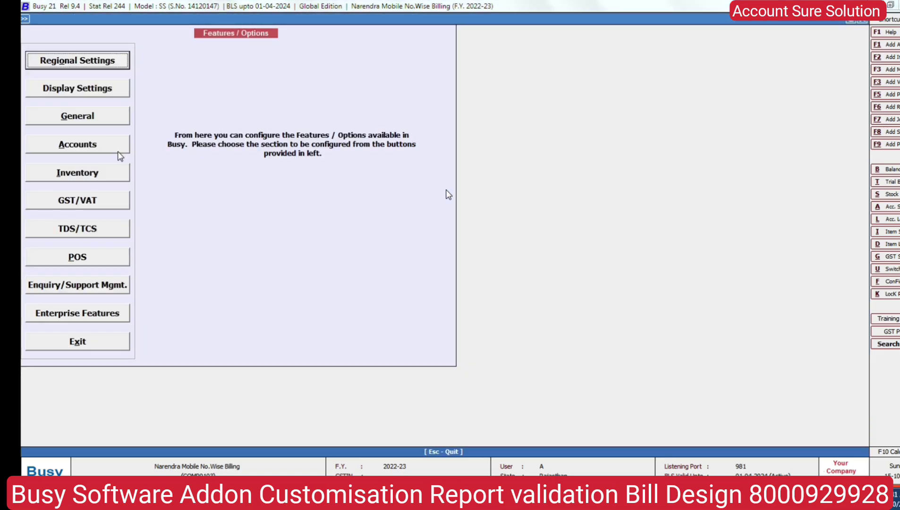
{"action": "left_click", "coordinate": [82, 174]}
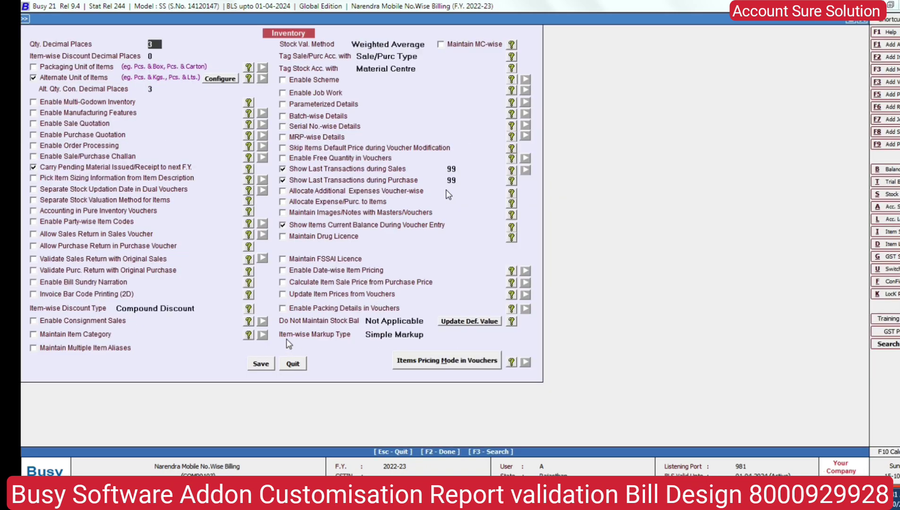
{"action": "left_click", "coordinate": [395, 334]}
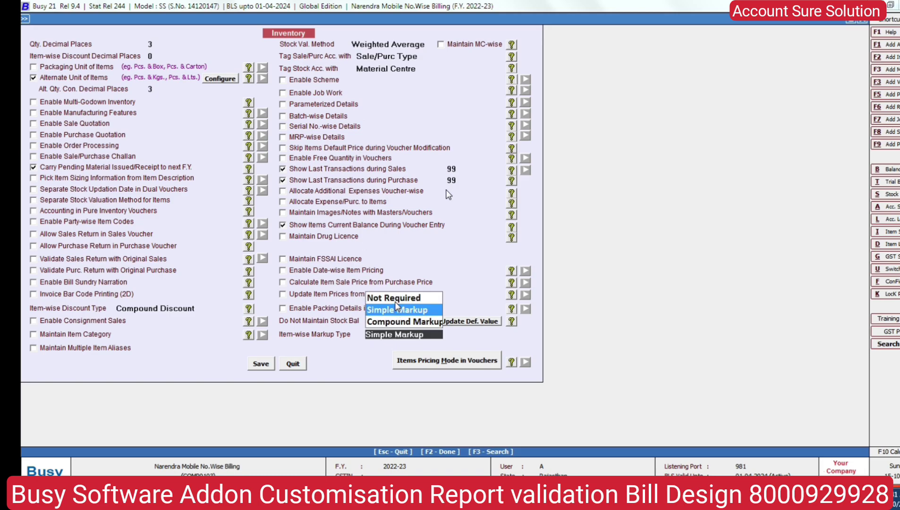
{"action": "left_click", "coordinate": [396, 297]}
{"action": "left_click", "coordinate": [385, 335]}
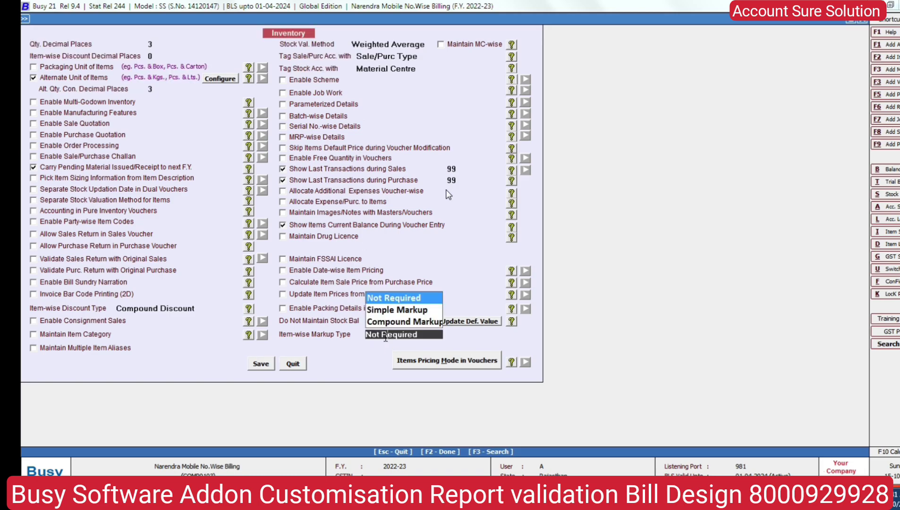
{"action": "left_click", "coordinate": [390, 310]}
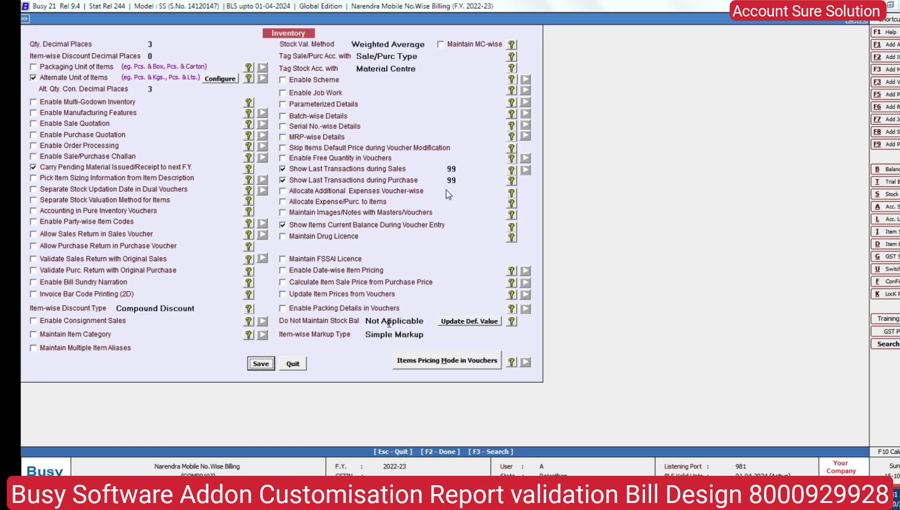
{"action": "left_click", "coordinate": [261, 363]}
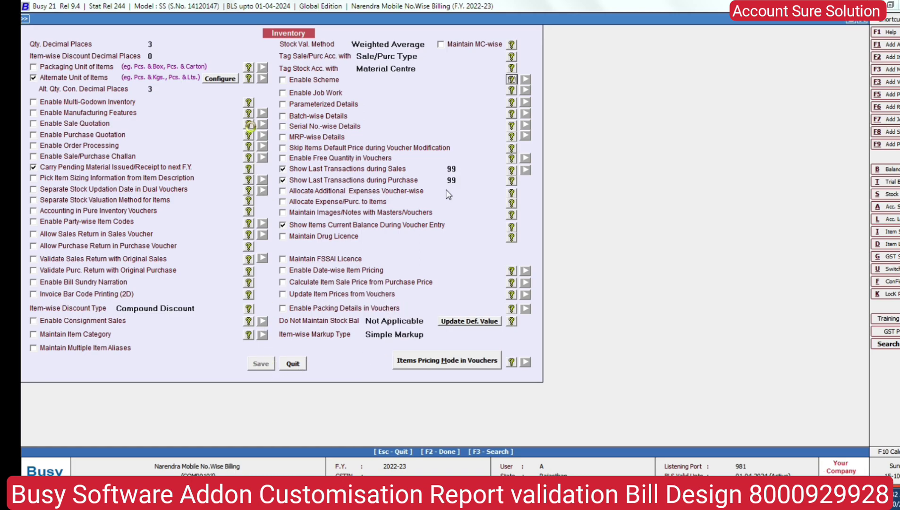
{"action": "key", "text": "Escape"}
{"action": "key", "text": "Escape"}
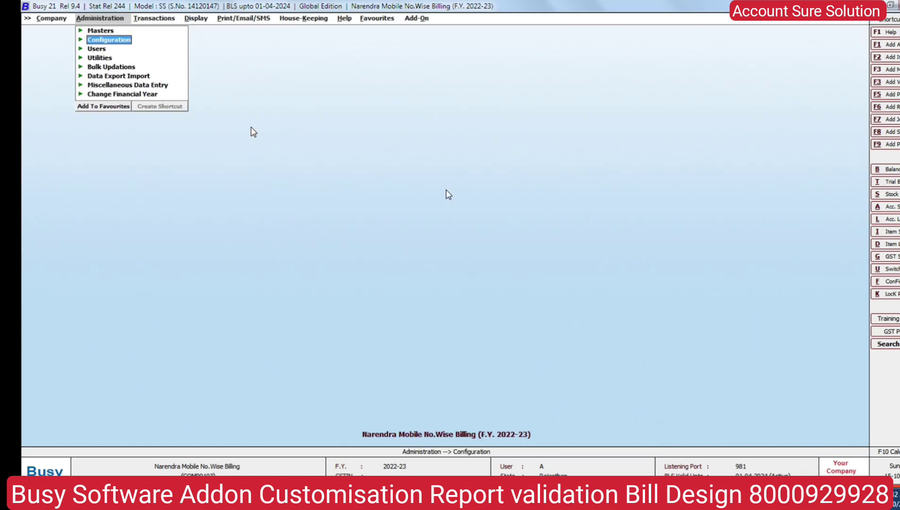
Step: Start a new sales voucher entry
{"action": "key", "text": "Right"}
{"action": "key", "text": "Return"}
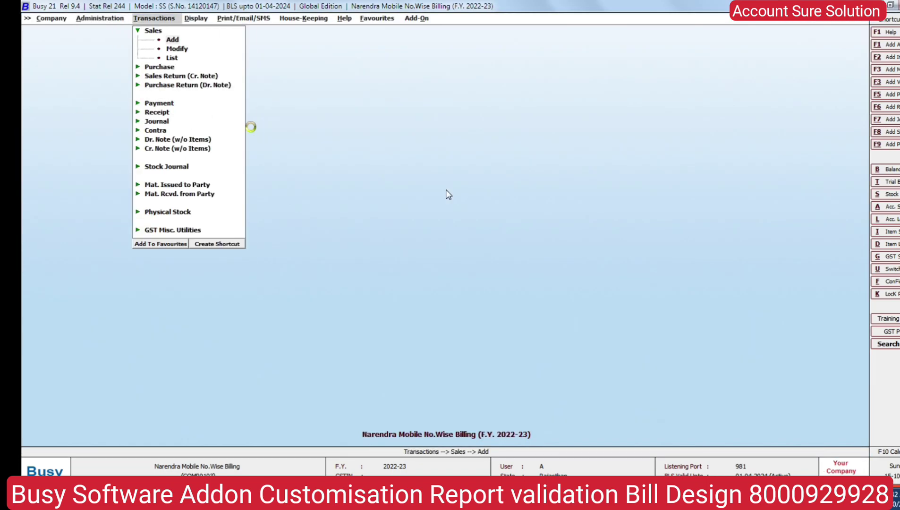
{"action": "key", "text": "Return"}
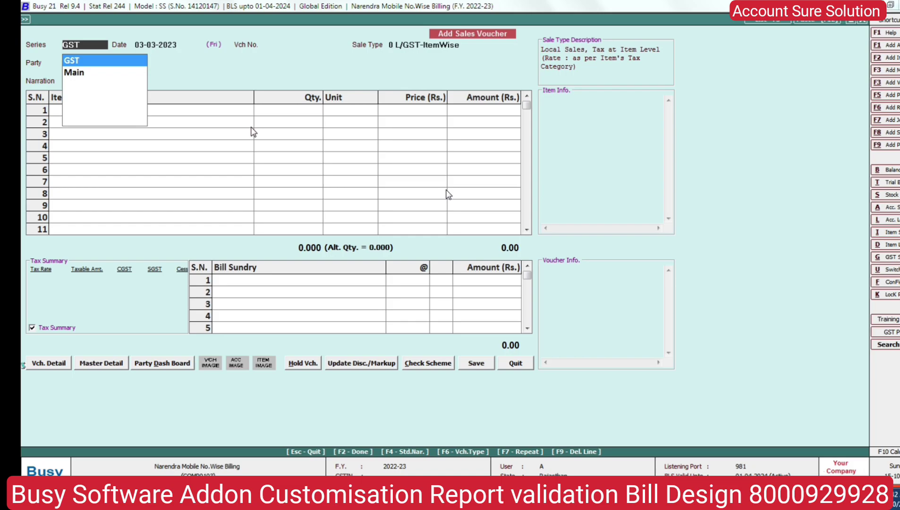
Step: Keep Item-wise Markup at Y in the Main sales series' voucher configuration, save it, and return to the sales voucher
{"action": "key", "text": "alt+f"}
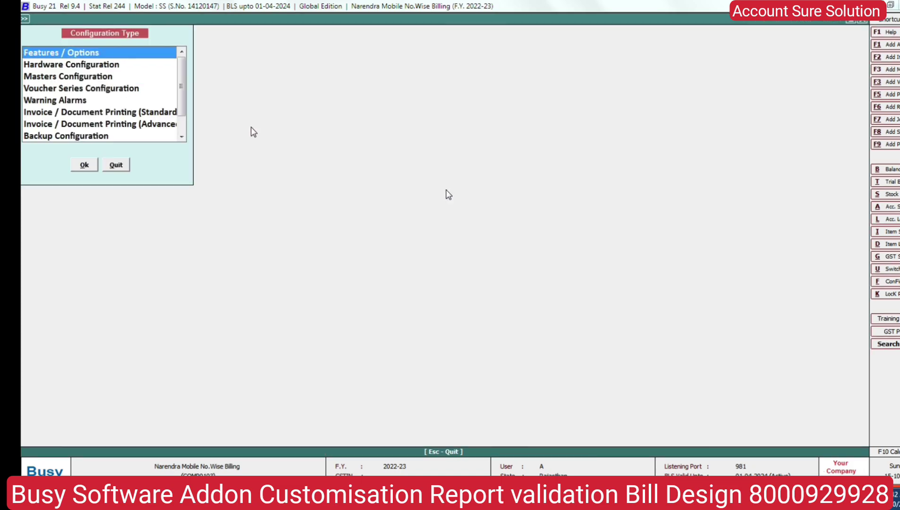
{"action": "double_click", "coordinate": [93, 88]}
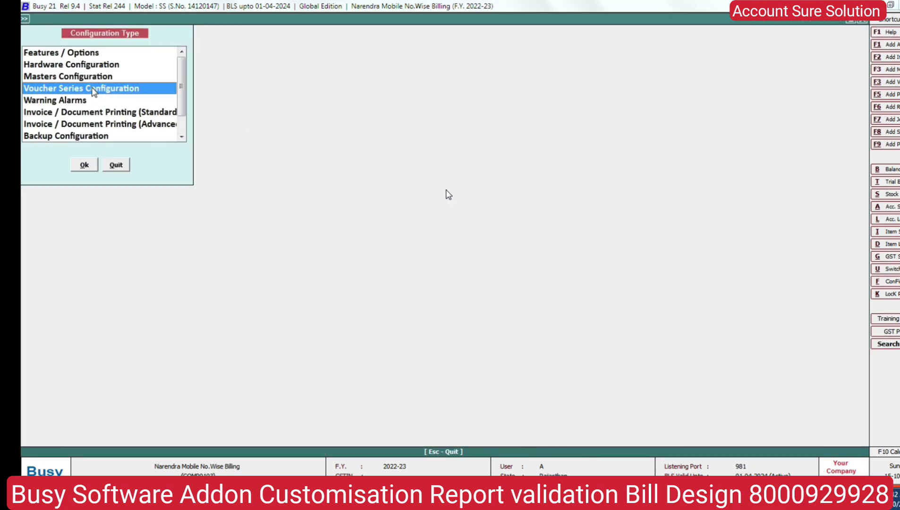
{"action": "double_click", "coordinate": [70, 75]}
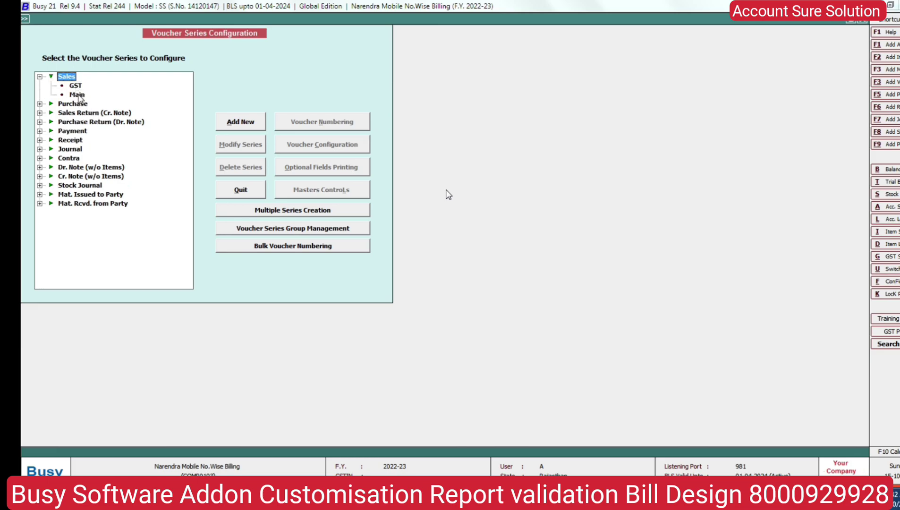
{"action": "left_click", "coordinate": [78, 95]}
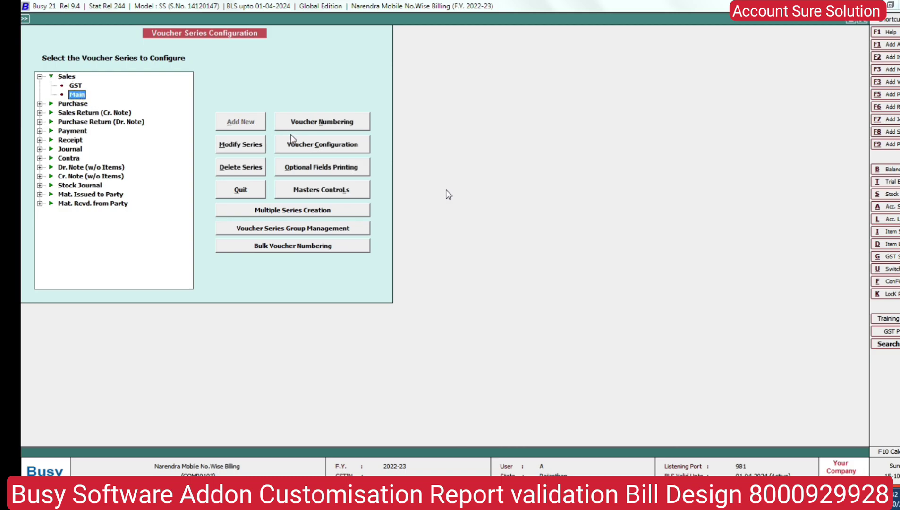
{"action": "left_click", "coordinate": [333, 151]}
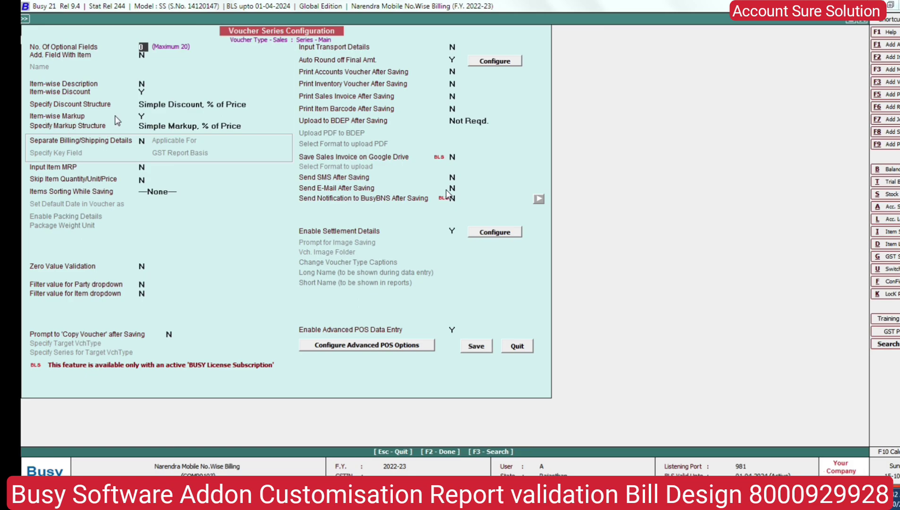
{"action": "left_click", "coordinate": [146, 117]}
{"action": "left_click", "coordinate": [478, 348]}
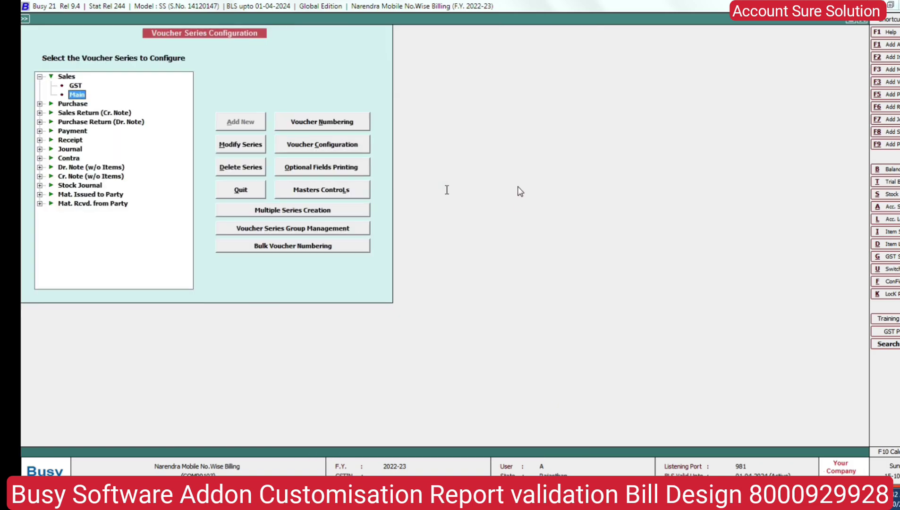
{"action": "key", "text": "Escape"}
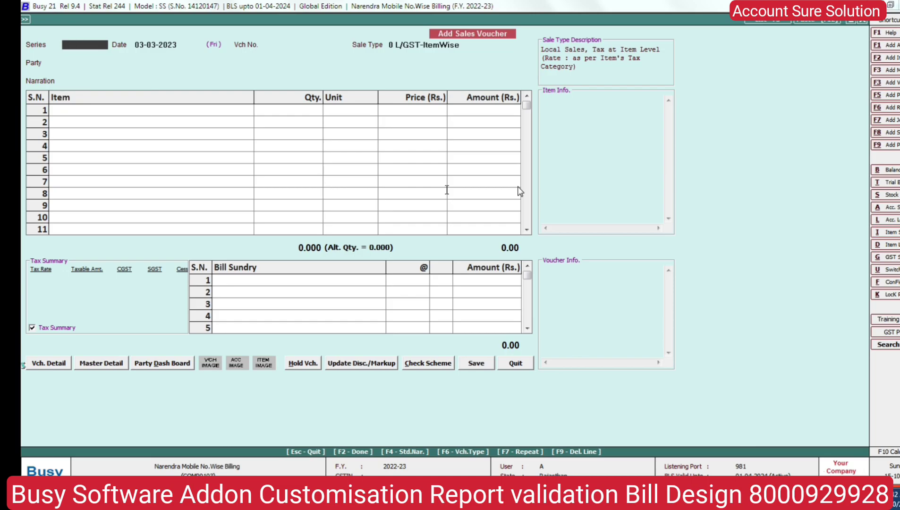
Step: Open ITEM 1's item master for modification, keep its Sale Markup at 25 and save the master
{"action": "key", "text": "alt+i"}
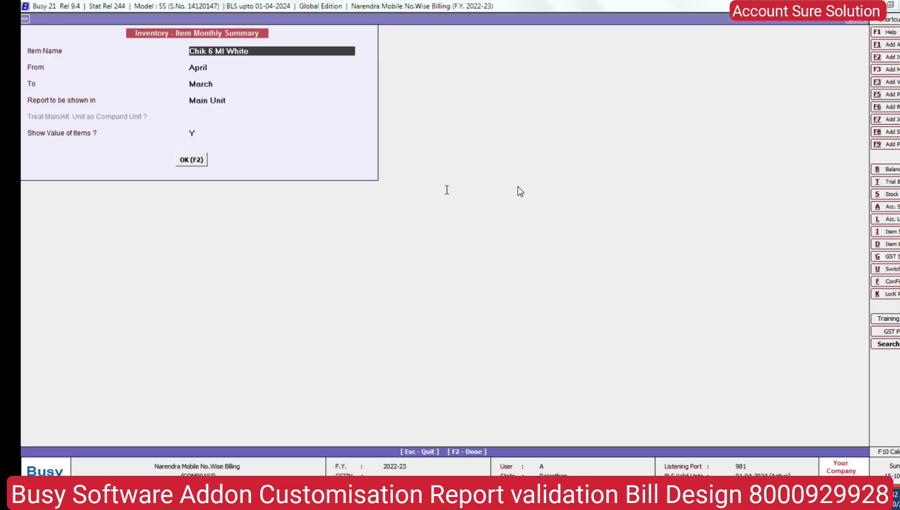
{"action": "key", "text": "Return"}
{"action": "key", "text": "Down"}
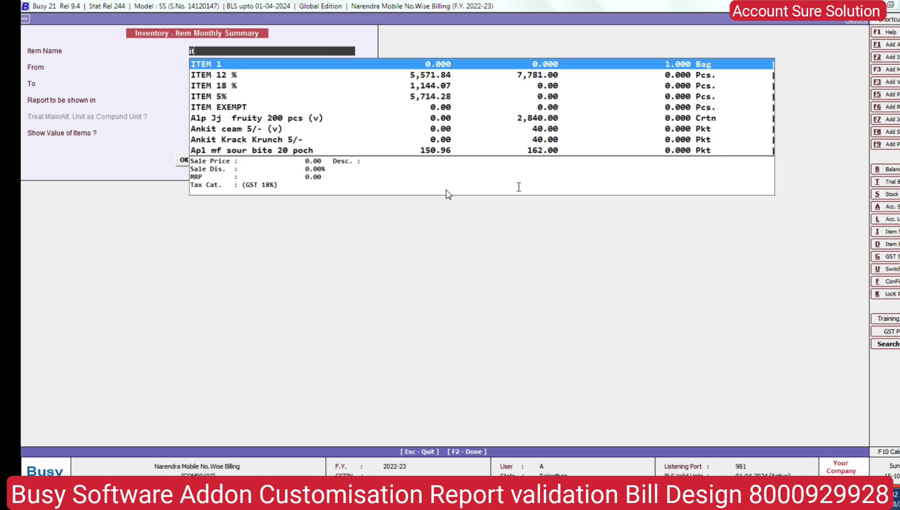
{"action": "key", "text": "Return"}
{"action": "key", "text": "Escape"}
{"action": "key", "text": "ctrl+Return"}
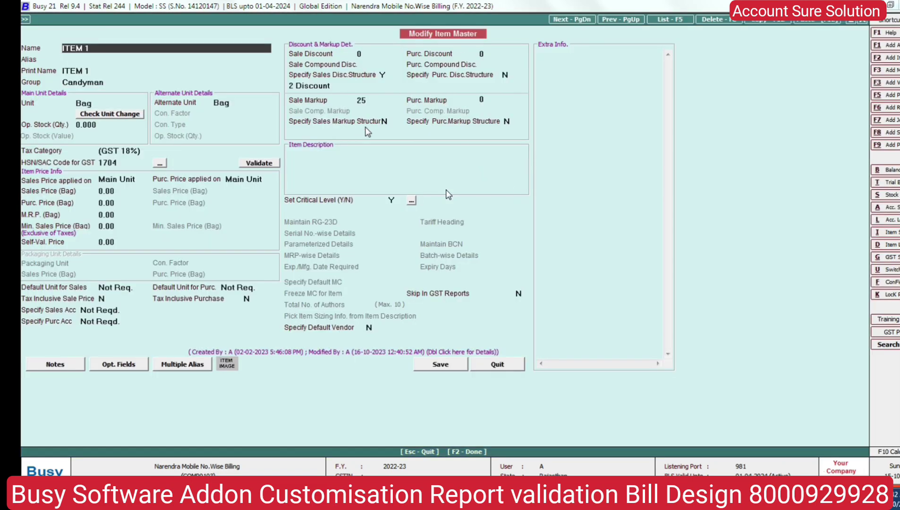
{"action": "left_click", "coordinate": [367, 100]}
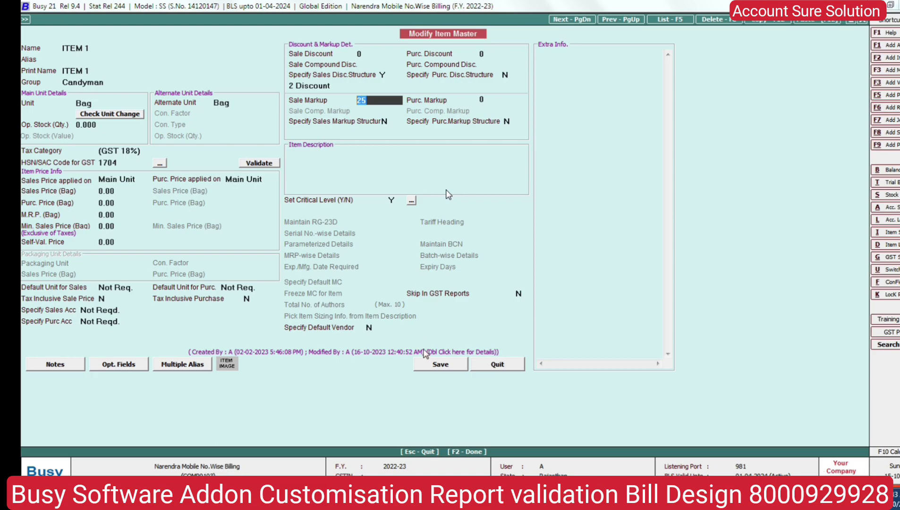
{"action": "left_click", "coordinate": [439, 364]}
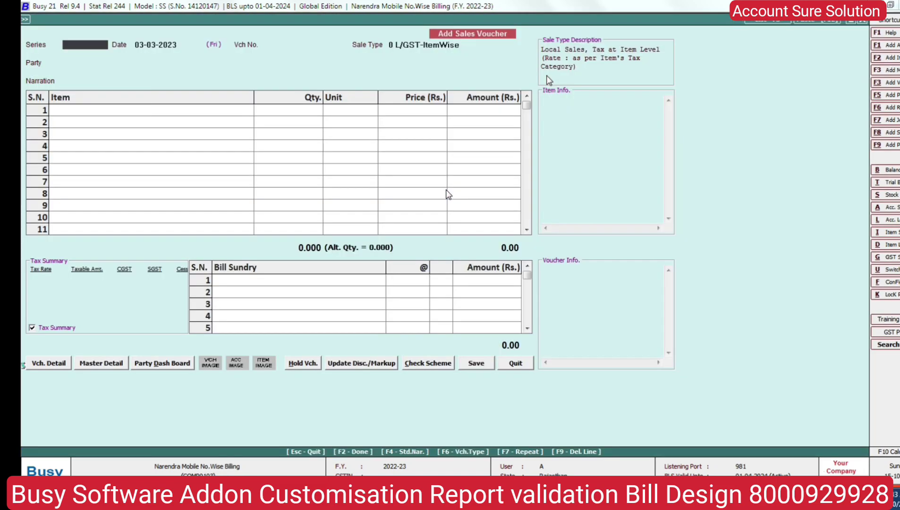
Step: Leave the blank sales voucher and start a new one in Standard data entry mode
{"action": "key", "text": "Escape"}
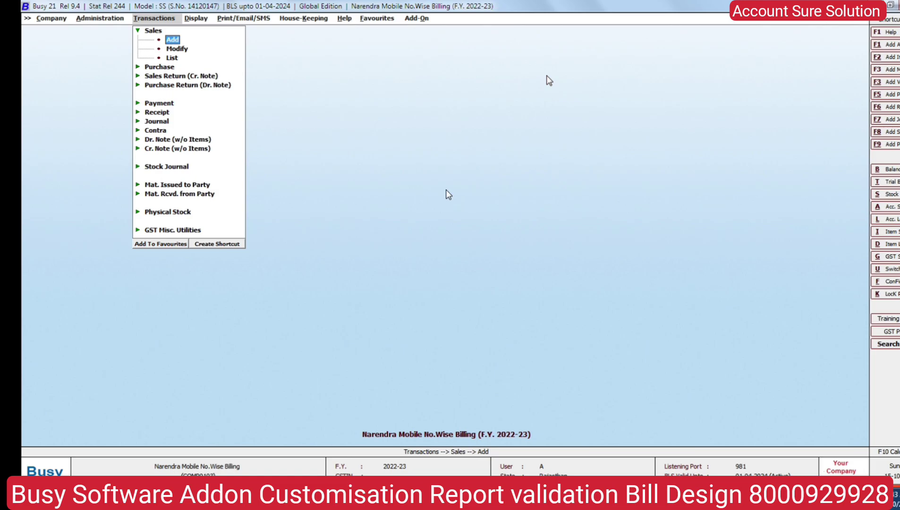
{"action": "key", "text": "Return"}
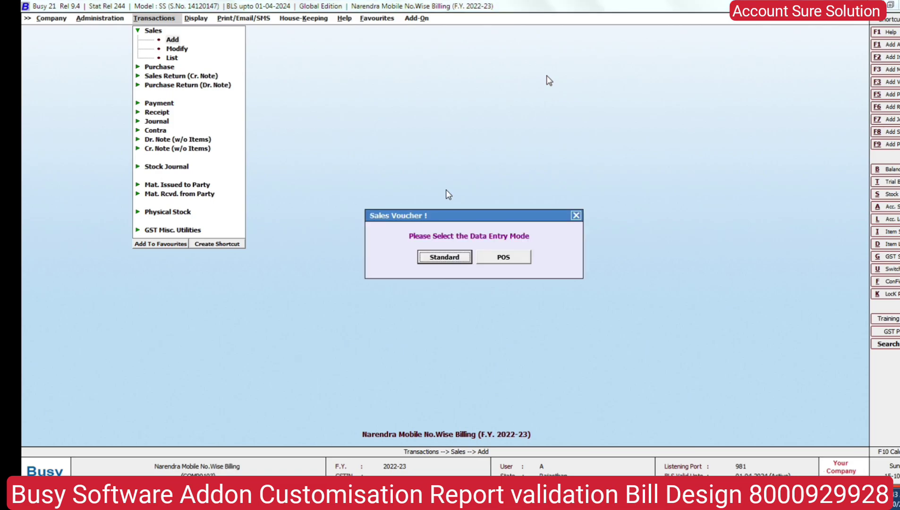
{"action": "key", "text": "Return"}
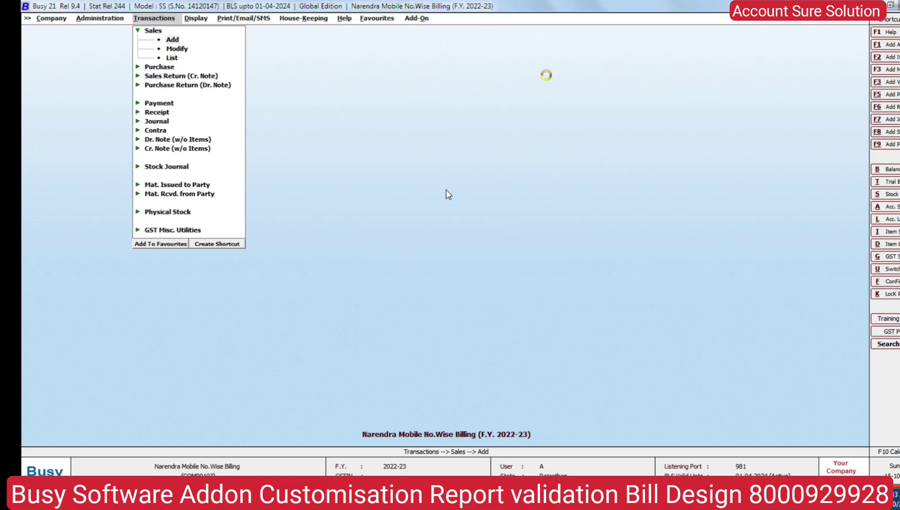
Step: Fill the voucher header with the Main series, date 03-03-2023, sale type L/GST-ItemWise and Cash as the party
{"action": "key", "text": "Down"}
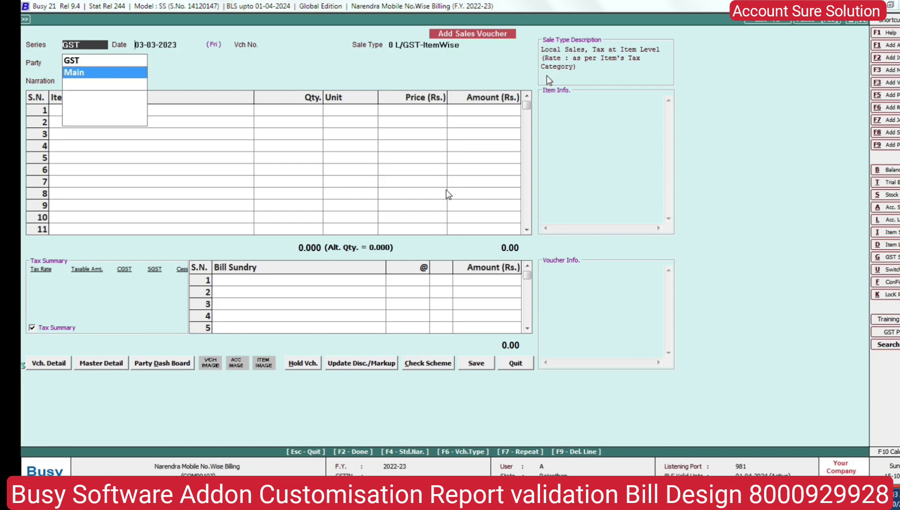
{"action": "key", "text": "Return"}
{"action": "key", "text": "Left"}
{"action": "key", "text": "Return"}
{"action": "key", "text": "Return"}
{"action": "key", "text": "Return"}
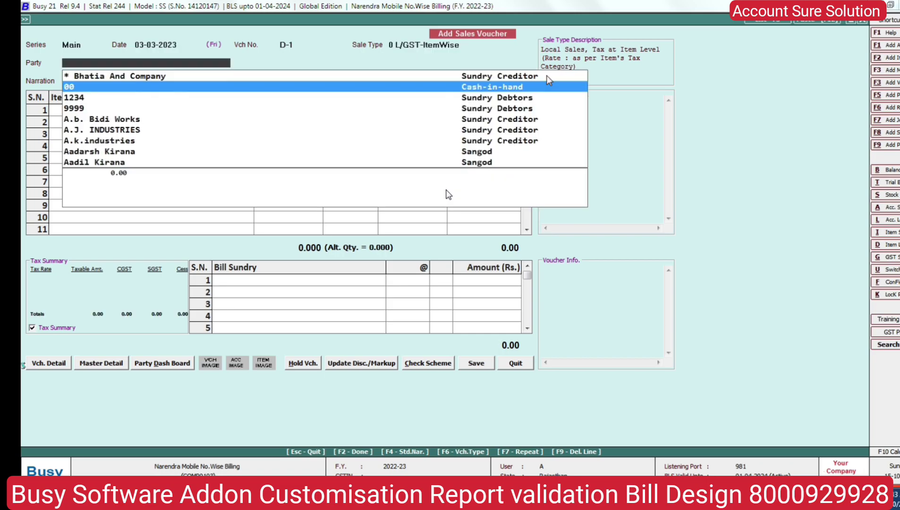
{"action": "type", "text": "cas"}
{"action": "key", "text": "Return"}
{"action": "key", "text": "Return"}
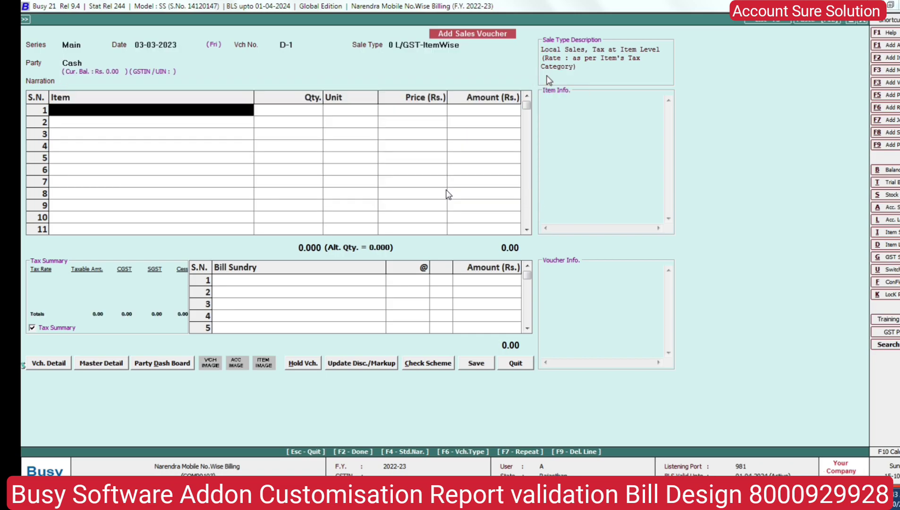
Step: Enter ITEM 1 on the first item line with quantity 1 Bag and a price of 80
{"action": "type", "text": "ite"}
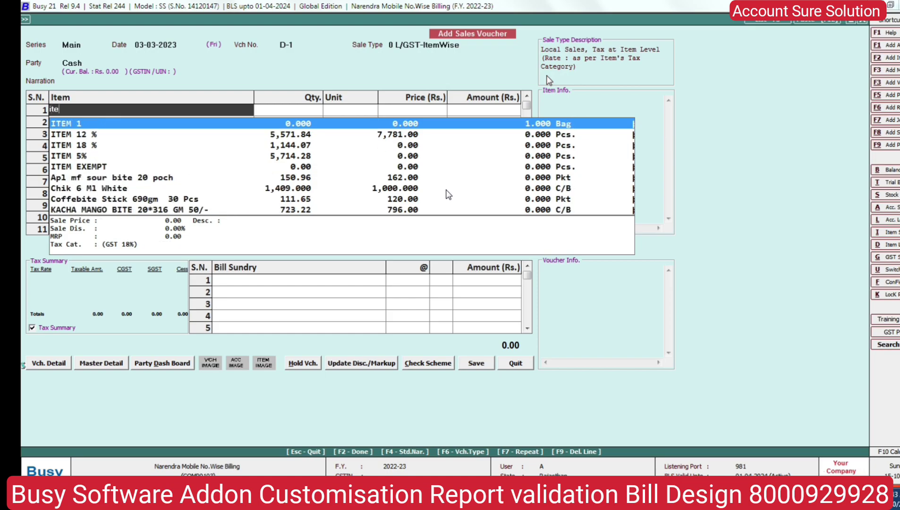
{"action": "key", "text": "Return"}
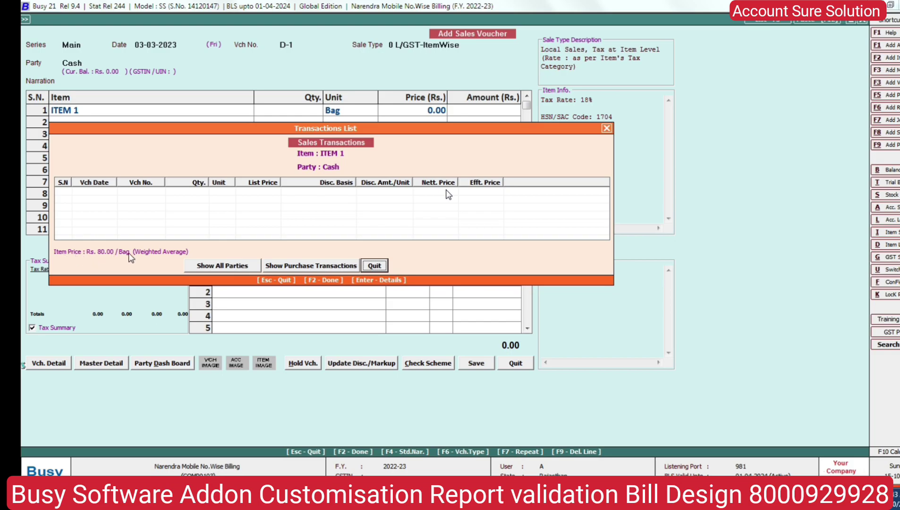
{"action": "left_click", "coordinate": [374, 266]}
{"action": "type", "text": "1"}
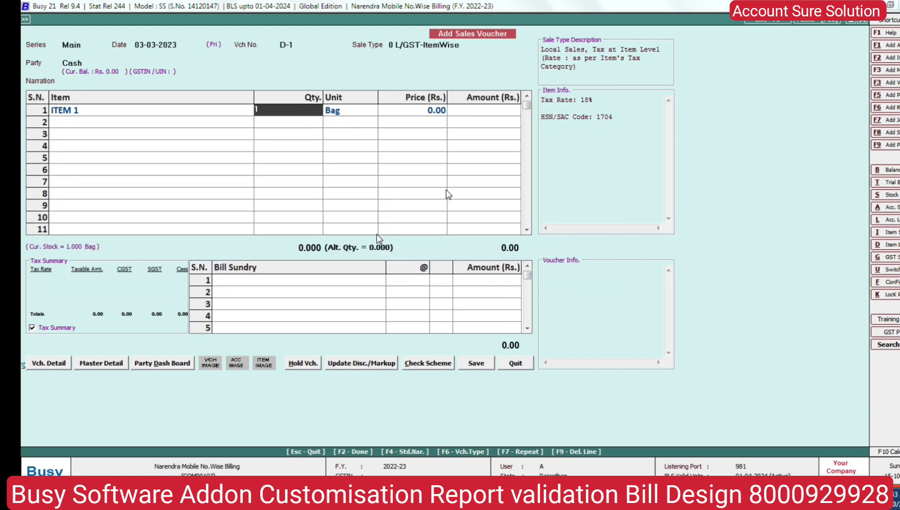
{"action": "key", "text": "Return"}
{"action": "key", "text": "Return"}
{"action": "type", "text": "80"}
{"action": "key", "text": "Return"}
Step: Accept the 25% markup on ITEM 1's price and its item-wise GST details to complete the line
{"action": "key", "text": "Return"}
{"action": "key", "text": "Return"}
{"action": "key", "text": "Return"}
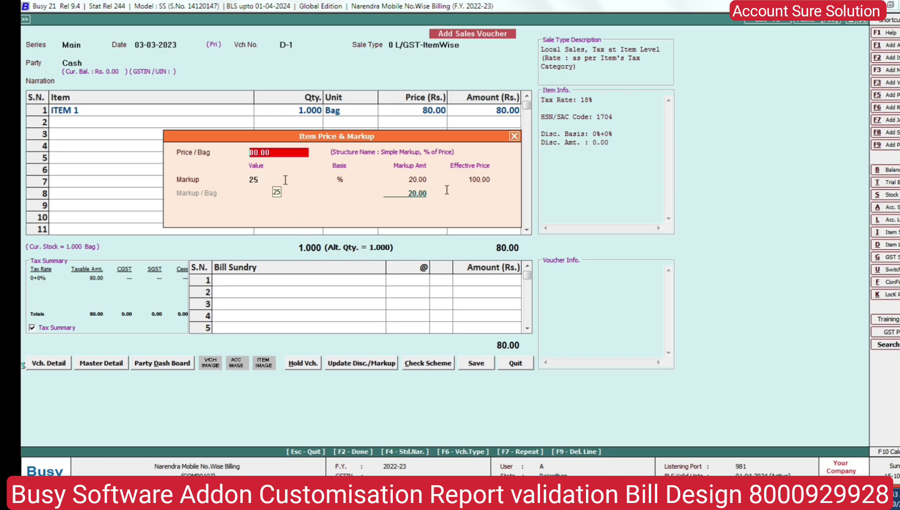
{"action": "key", "text": "Return"}
{"action": "key", "text": "Return"}
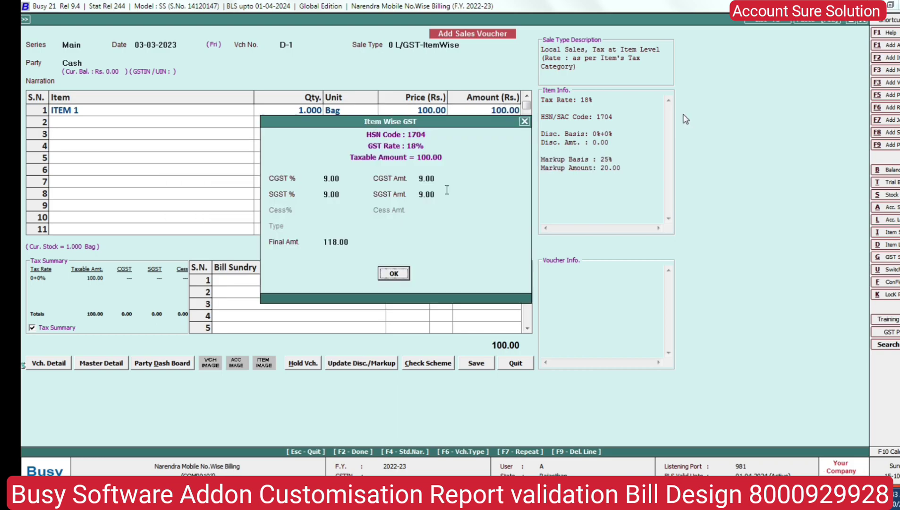
{"action": "key", "text": "Return"}
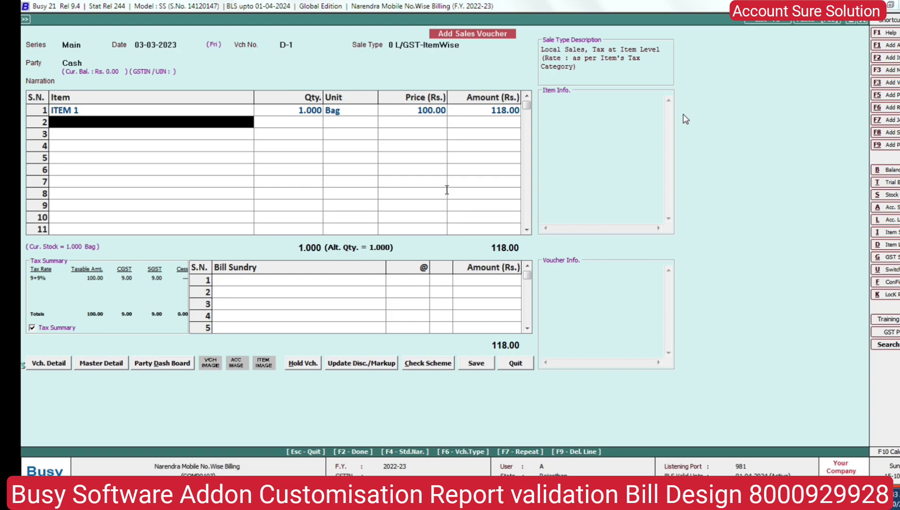